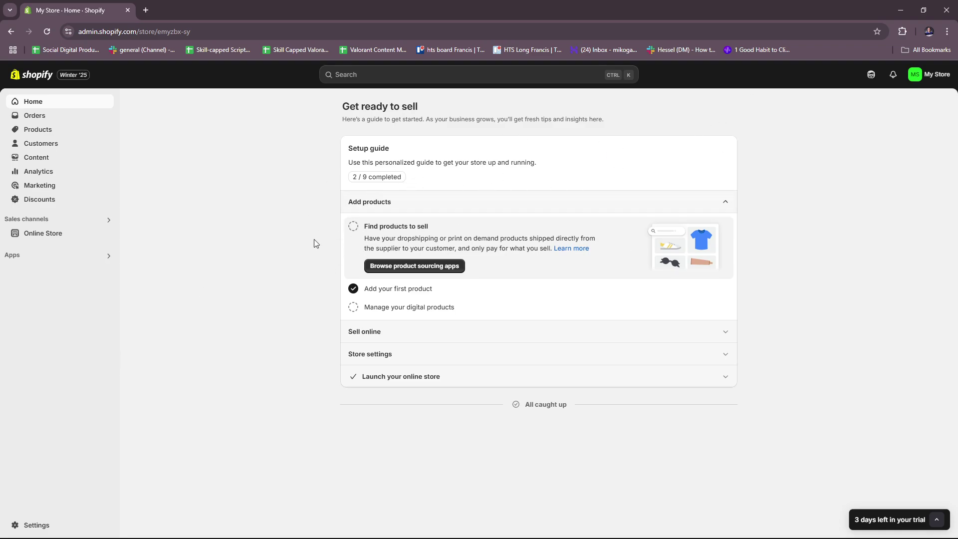
Go to Settings > Notifications > Customer notifications and scroll to the Point of Sale templates
{"action": "left_click", "coordinate": [34, 527]}
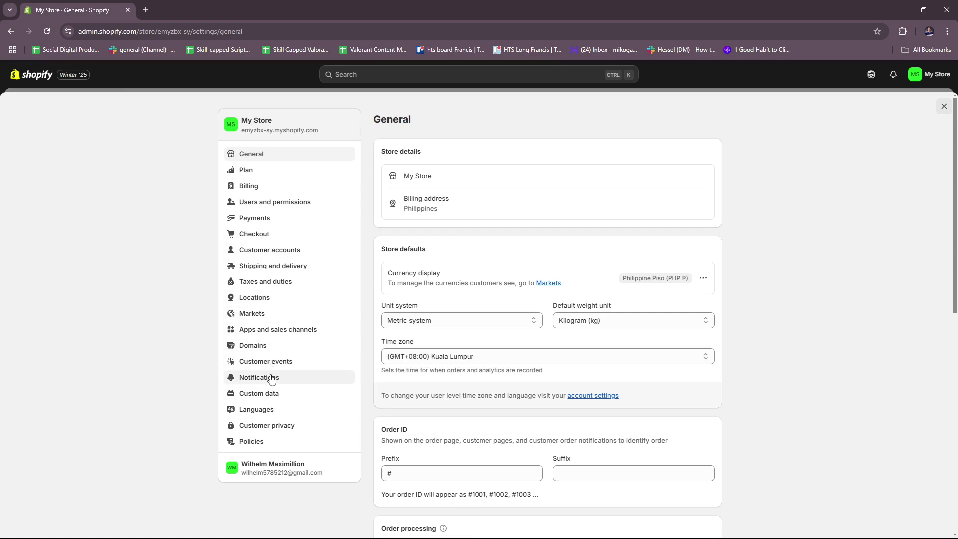
{"action": "left_click", "coordinate": [272, 379]}
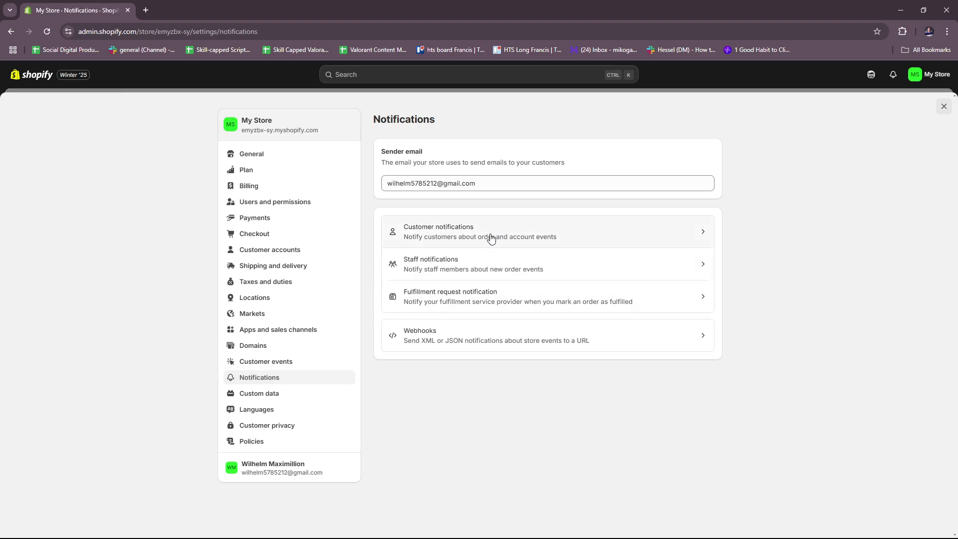
{"action": "left_click", "coordinate": [508, 240]}
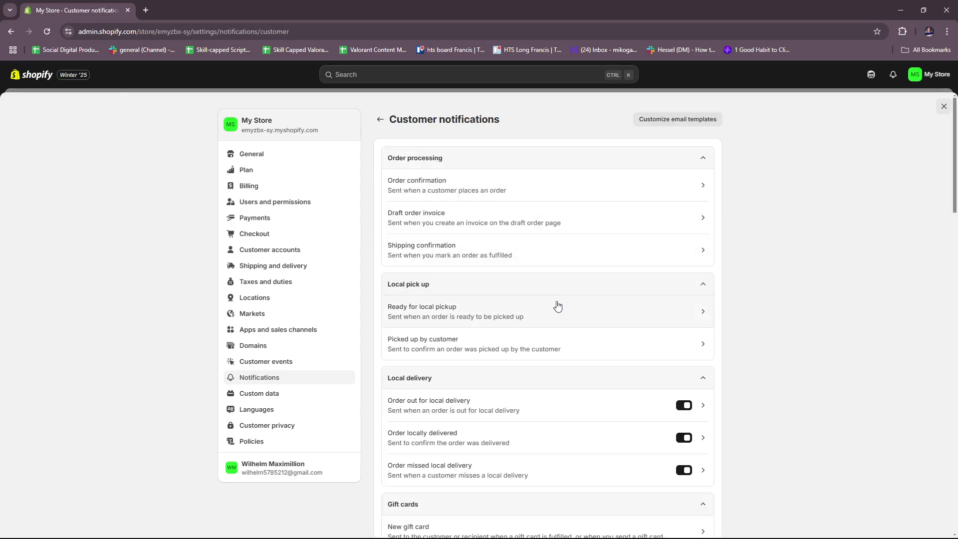
{"action": "scroll", "coordinate": [564, 303], "scroll_direction": "down", "scroll_amount": 3}
{"action": "scroll", "coordinate": [572, 300], "scroll_direction": "down", "scroll_amount": 5}
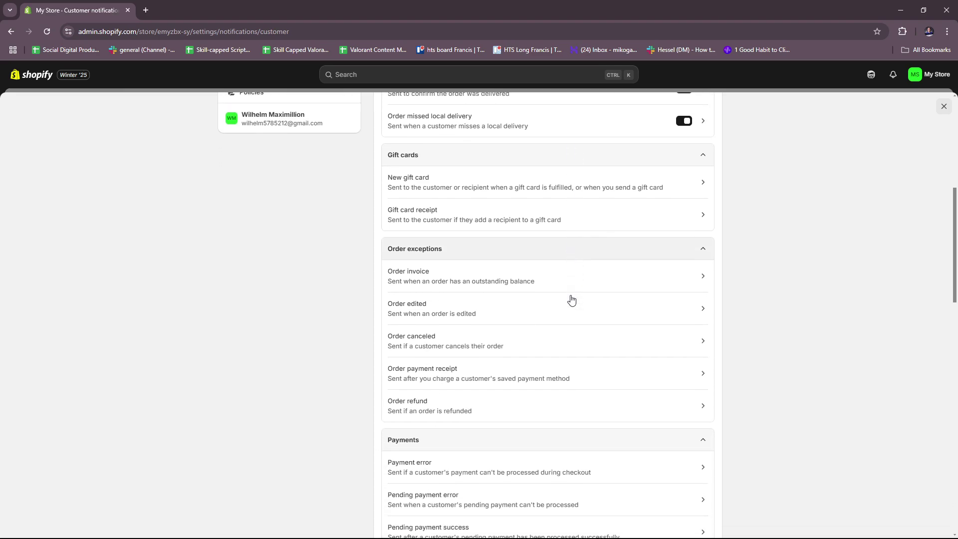
{"action": "scroll", "coordinate": [571, 300], "scroll_direction": "down", "scroll_amount": 5}
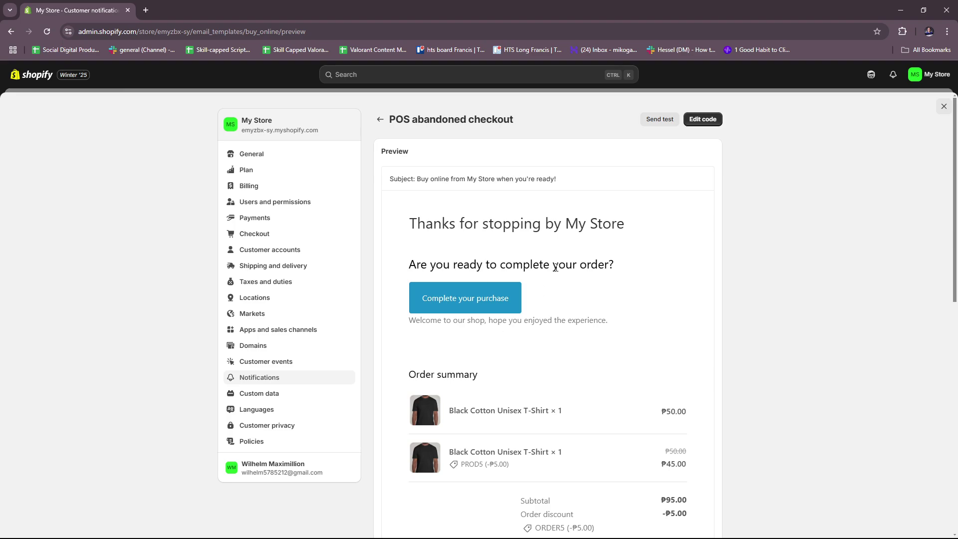
{"action": "scroll", "coordinate": [552, 295], "scroll_direction": "down", "scroll_amount": 1}
{"action": "scroll", "coordinate": [553, 296], "scroll_direction": "up", "scroll_amount": 1}
{"action": "left_click_drag", "start_coordinate": [565, 223], "coordinate": [628, 230]}
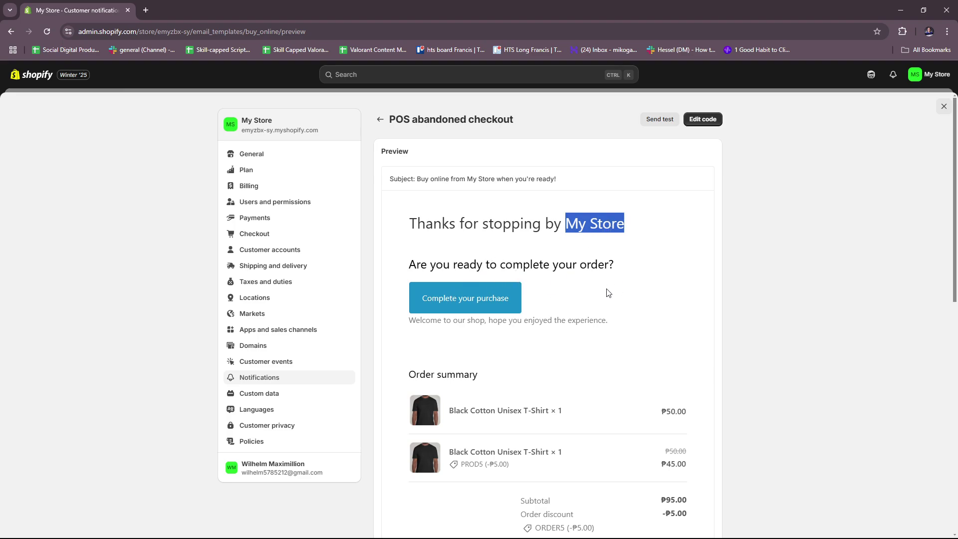
{"action": "scroll", "coordinate": [471, 242], "scroll_direction": "down", "scroll_amount": 1}
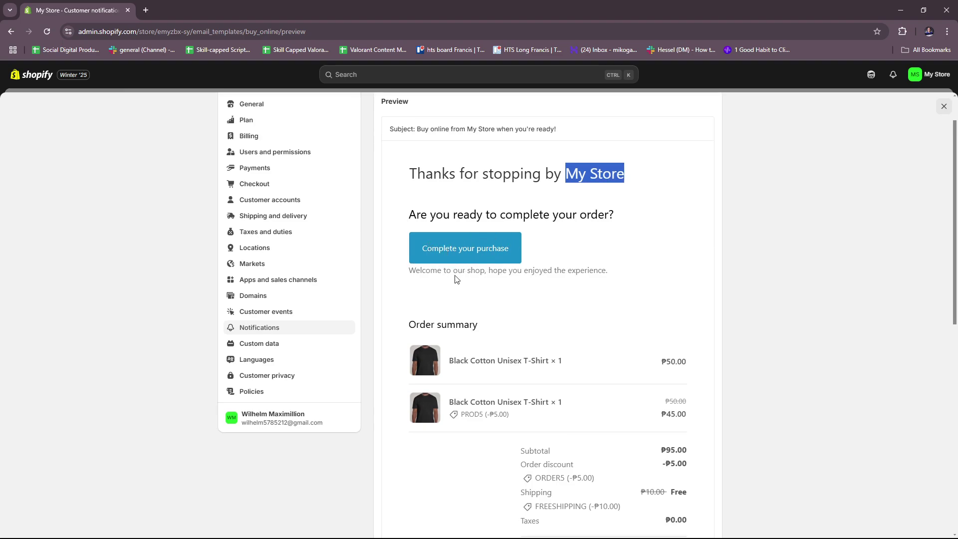
{"action": "left_click_drag", "start_coordinate": [411, 273], "coordinate": [605, 272]}
{"action": "left_click", "coordinate": [605, 272]}
{"action": "scroll", "coordinate": [545, 283], "scroll_direction": "down", "scroll_amount": 3}
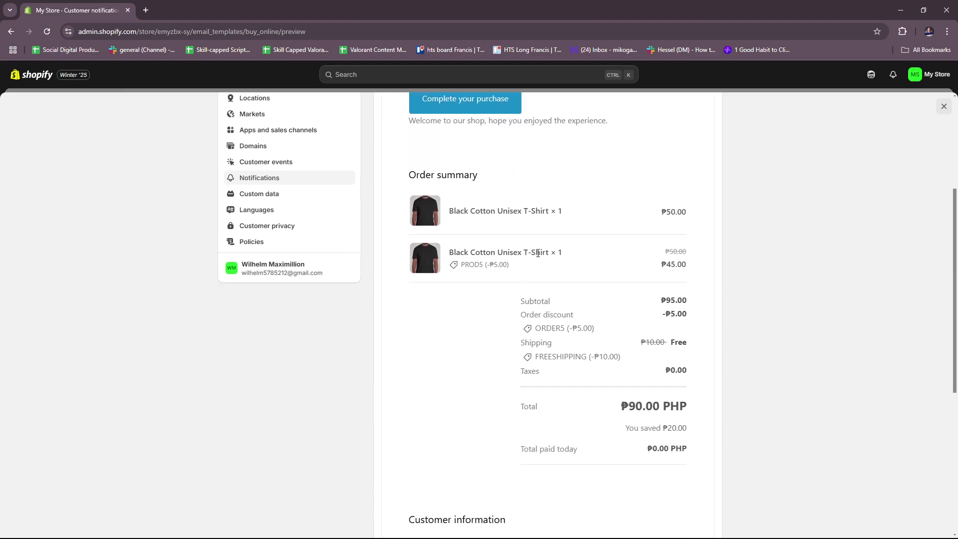
{"action": "scroll", "coordinate": [531, 250], "scroll_direction": "up", "scroll_amount": 1}
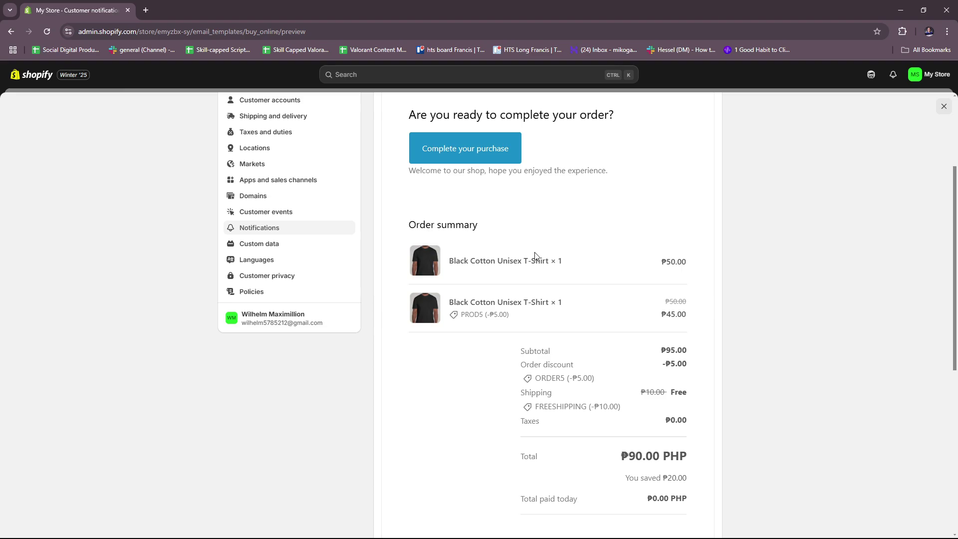
{"action": "scroll", "coordinate": [554, 254], "scroll_direction": "down", "scroll_amount": 1}
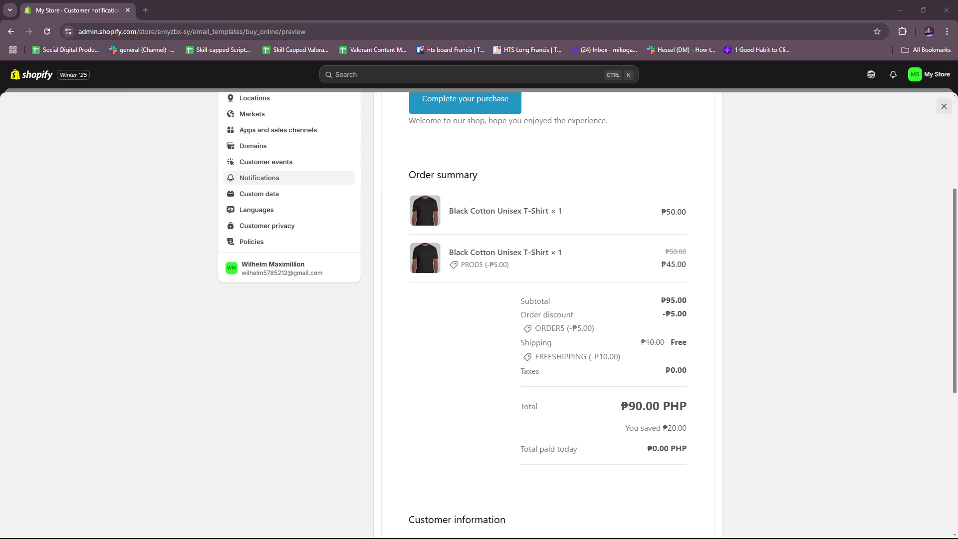
{"action": "left_click", "coordinate": [688, 196]}
{"action": "scroll", "coordinate": [688, 196], "scroll_direction": "down", "scroll_amount": 5}
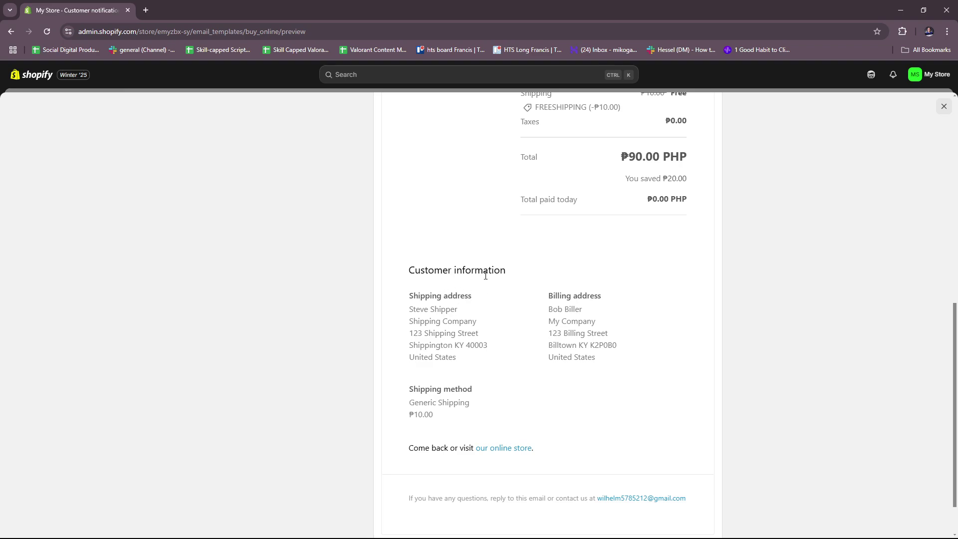
{"action": "scroll", "coordinate": [449, 274], "scroll_direction": "down", "scroll_amount": 1}
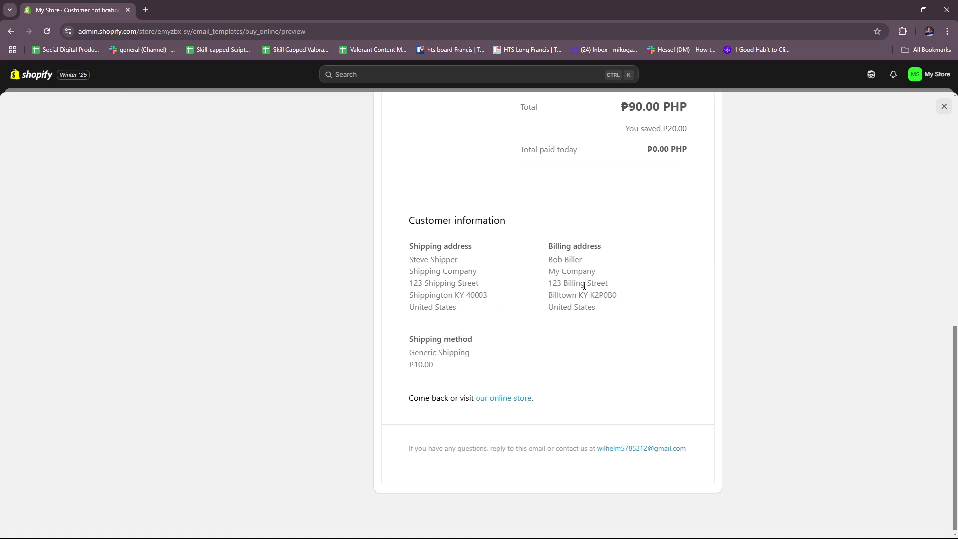
{"action": "scroll", "coordinate": [589, 299], "scroll_direction": "down", "scroll_amount": 1}
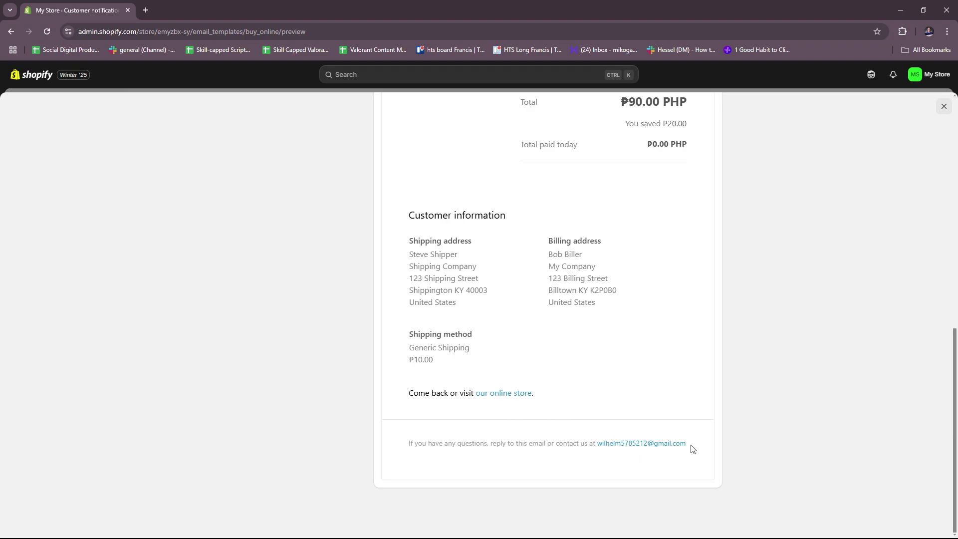
{"action": "left_click_drag", "start_coordinate": [687, 443], "coordinate": [548, 443]}
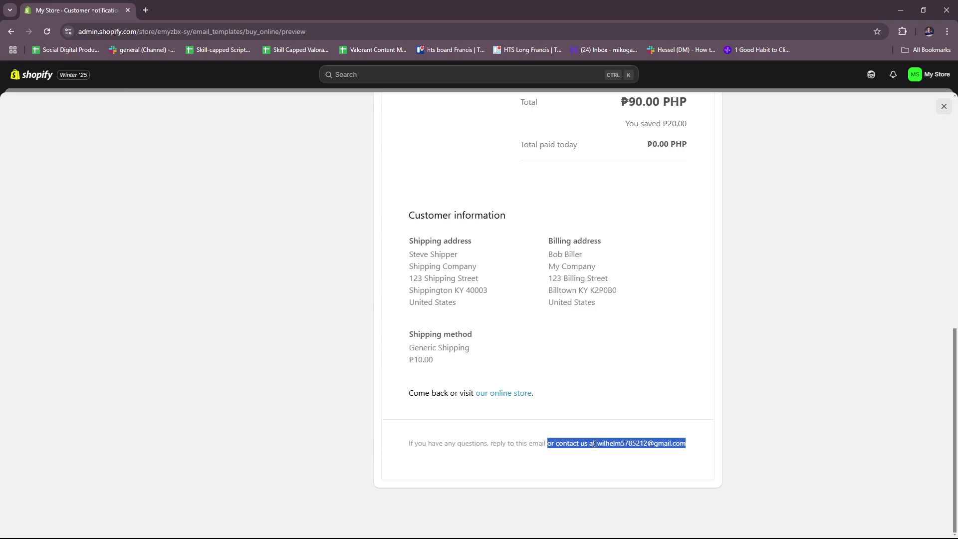
{"action": "left_click", "coordinate": [462, 438]}
{"action": "scroll", "coordinate": [610, 417], "scroll_direction": "up", "scroll_amount": 8}
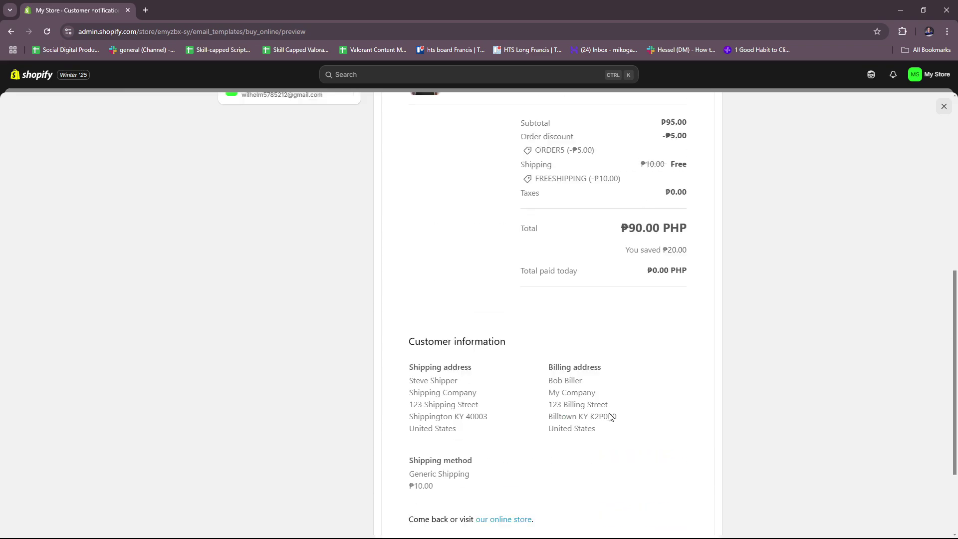
{"action": "scroll", "coordinate": [611, 417], "scroll_direction": "up", "scroll_amount": 2}
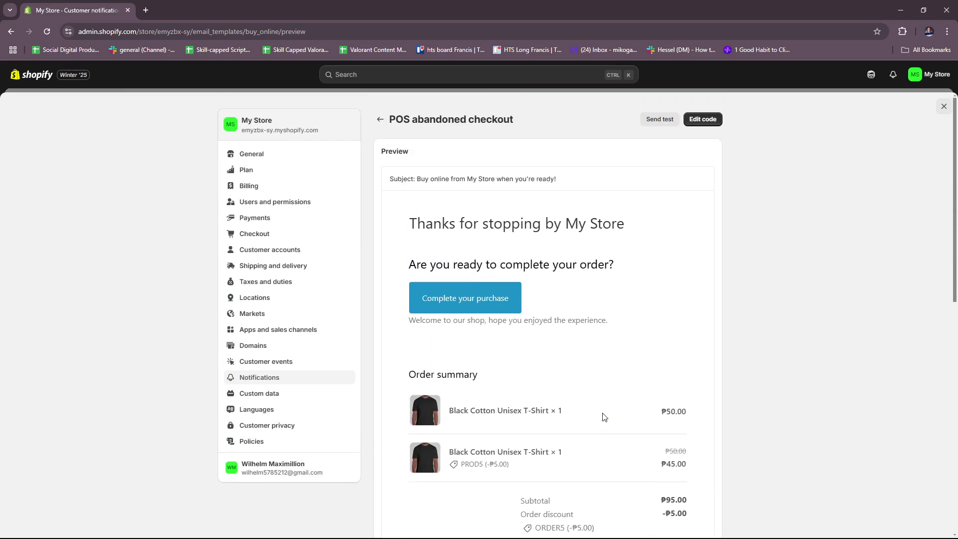
Send a test of the POS abandoned checkout email to the store's own address
{"action": "left_click", "coordinate": [663, 121]}
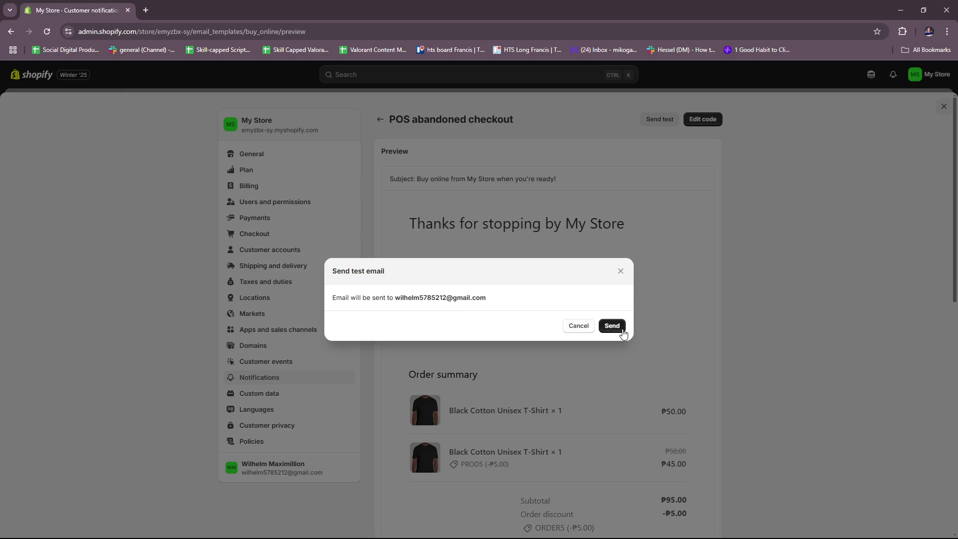
{"action": "left_click", "coordinate": [622, 332]}
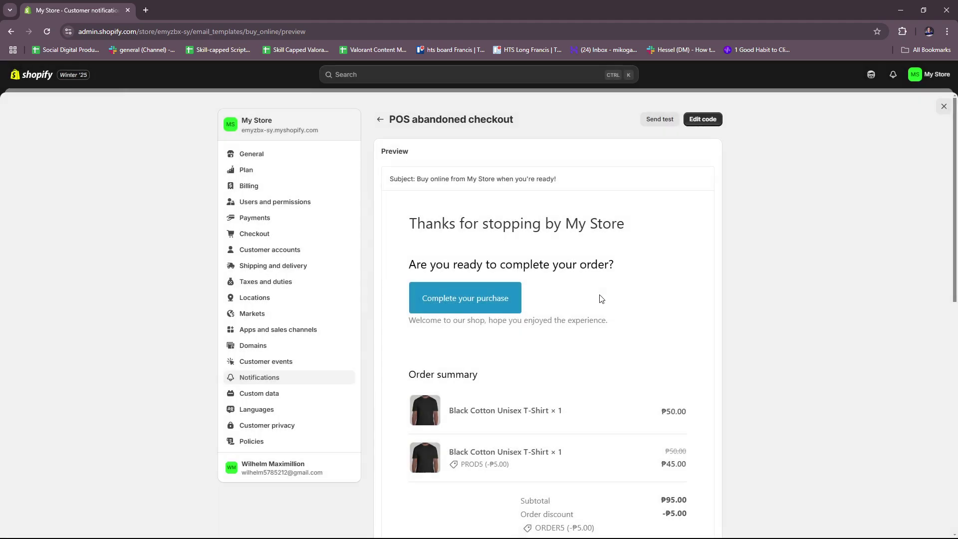
In a new Gmail tab, read through the 'Buy online from My Store when you're ready!' test email
{"action": "left_click", "coordinate": [146, 10]}
{"action": "type", "text": "g"}
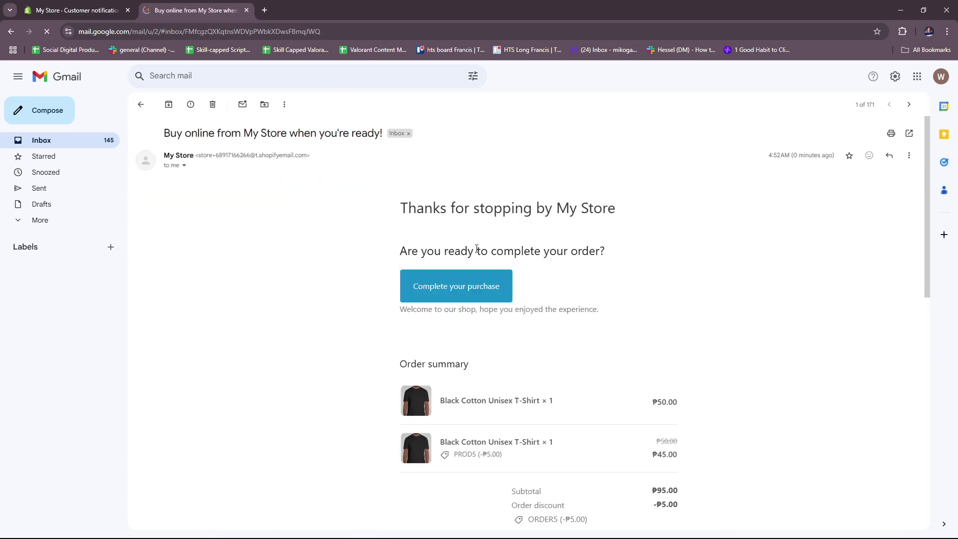
{"action": "scroll", "coordinate": [492, 245], "scroll_direction": "down", "scroll_amount": 1}
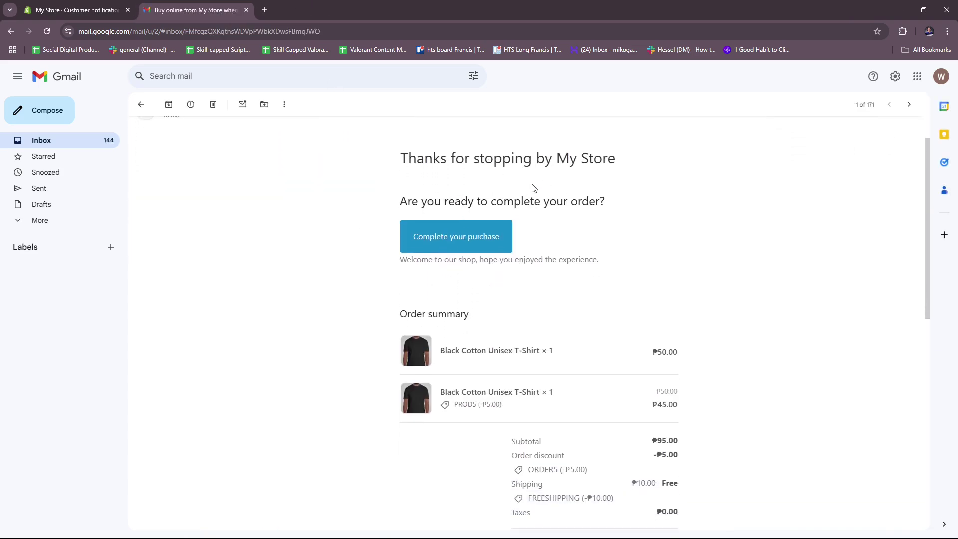
{"action": "scroll", "coordinate": [489, 237], "scroll_direction": "up", "scroll_amount": 1}
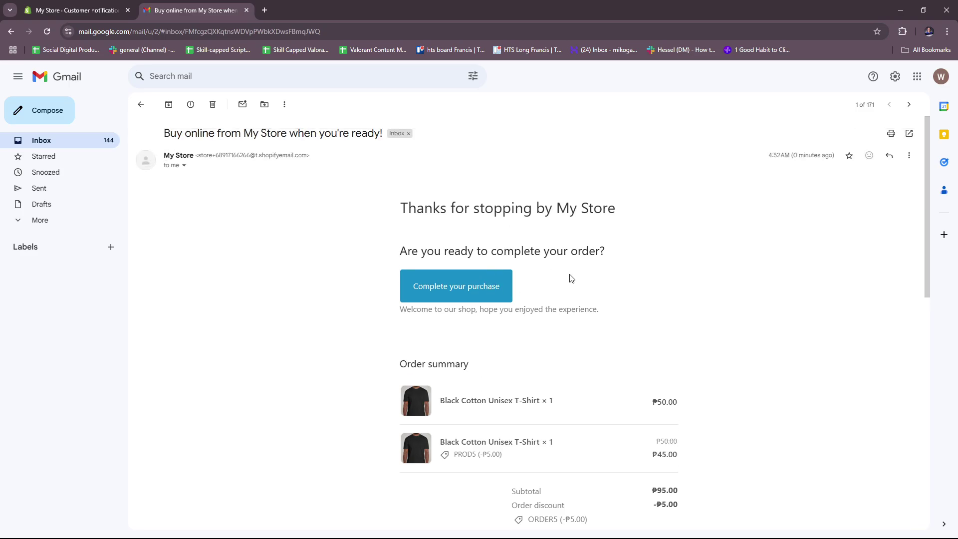
{"action": "scroll", "coordinate": [576, 280], "scroll_direction": "down", "scroll_amount": 10}
{"action": "scroll", "coordinate": [579, 316], "scroll_direction": "up", "scroll_amount": 10}
Back in Shopify, open Edit code for the POS abandoned checkout template and review its HTML
{"action": "left_click", "coordinate": [75, 10]}
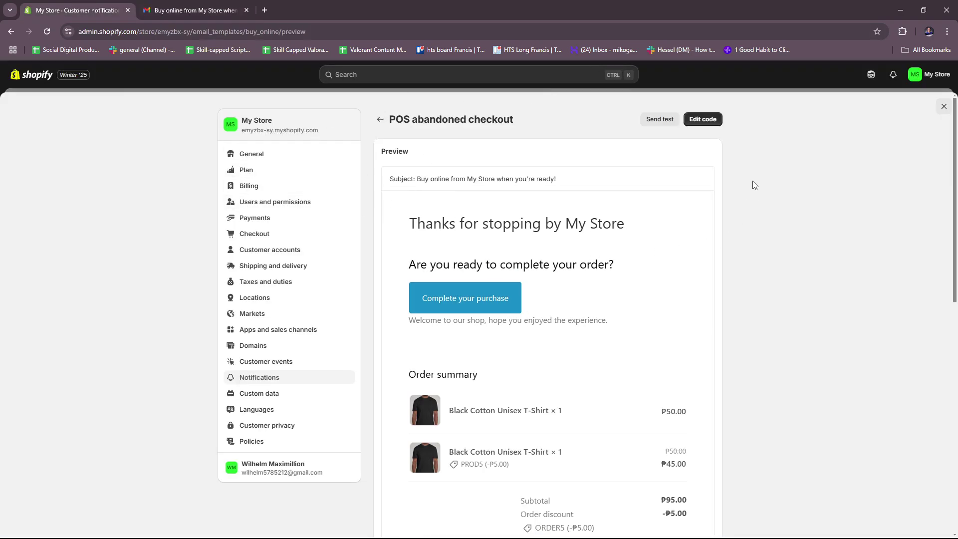
{"action": "left_click", "coordinate": [704, 120]}
{"action": "scroll", "coordinate": [569, 304], "scroll_direction": "down", "scroll_amount": 3}
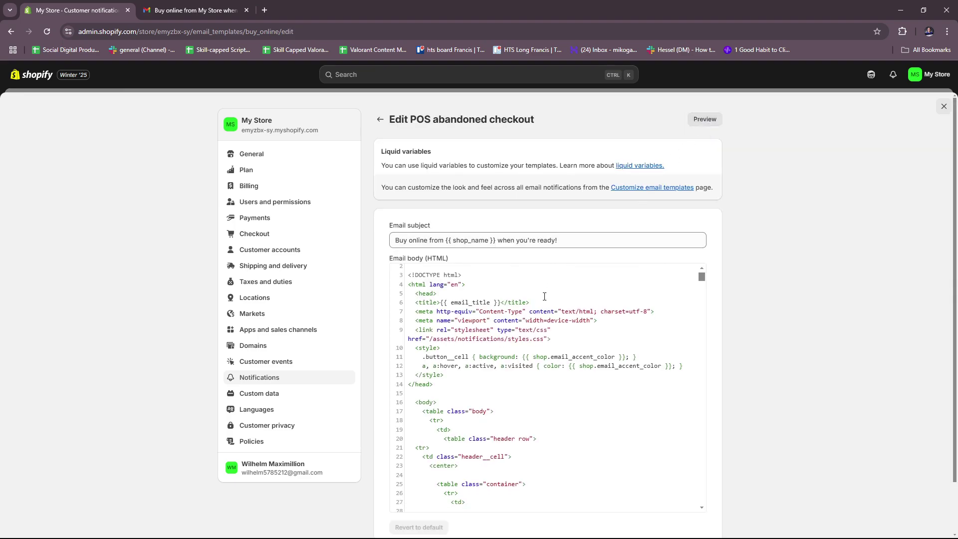
{"action": "scroll", "coordinate": [638, 343], "scroll_direction": "up", "scroll_amount": 3}
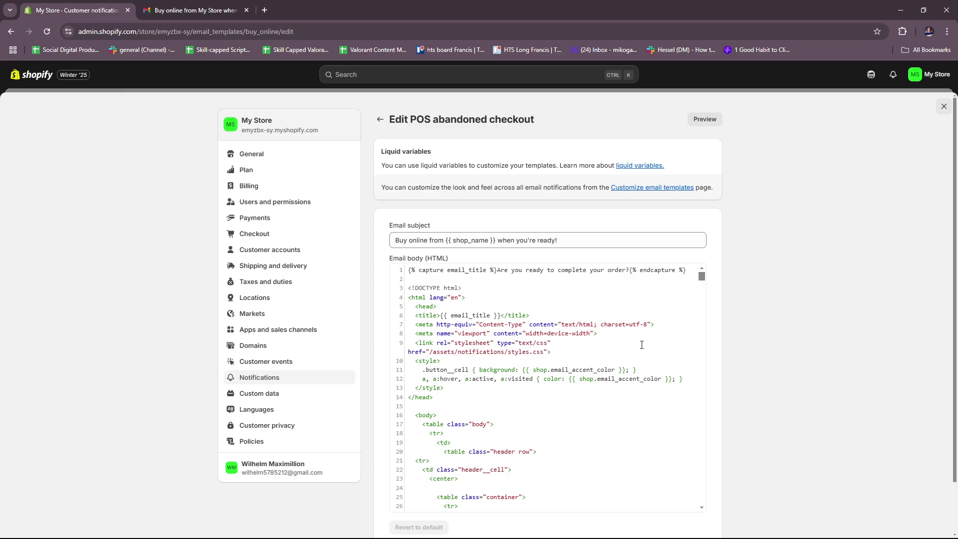
{"action": "scroll", "coordinate": [624, 349], "scroll_direction": "down", "scroll_amount": 1}
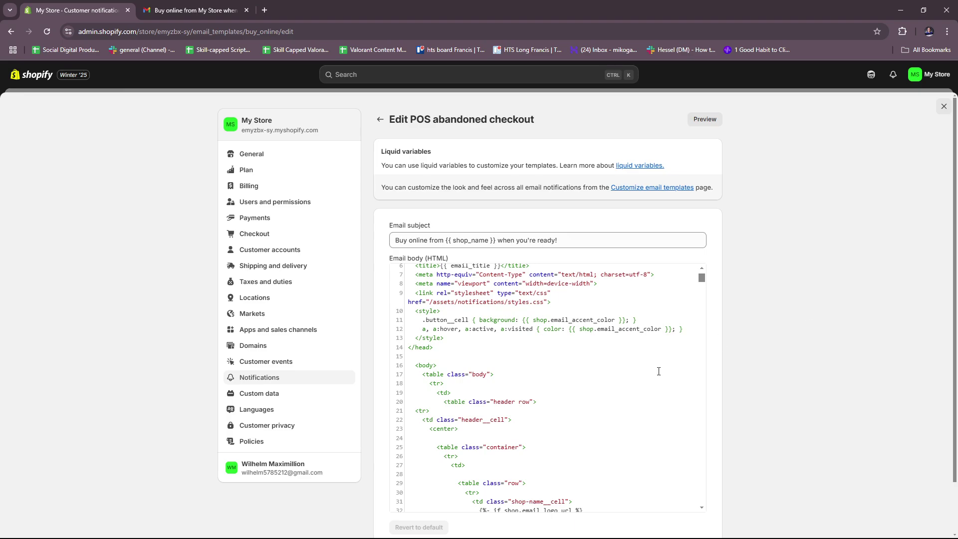
{"action": "scroll", "coordinate": [549, 325], "scroll_direction": "up", "scroll_amount": 1}
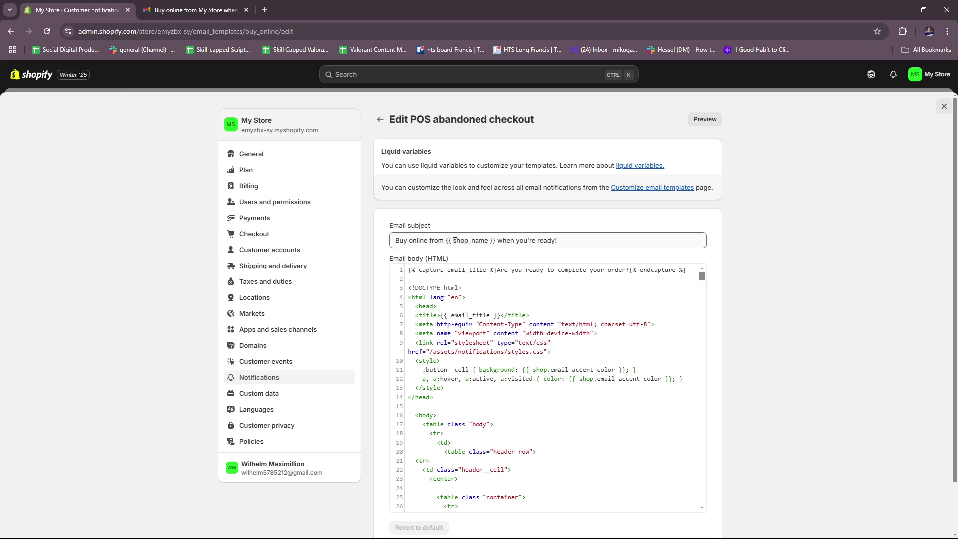
Replace shop_name in the email subject with 'Korpo Store', leaving the change unsaved
{"action": "left_click_drag", "start_coordinate": [454, 241], "coordinate": [491, 240]}
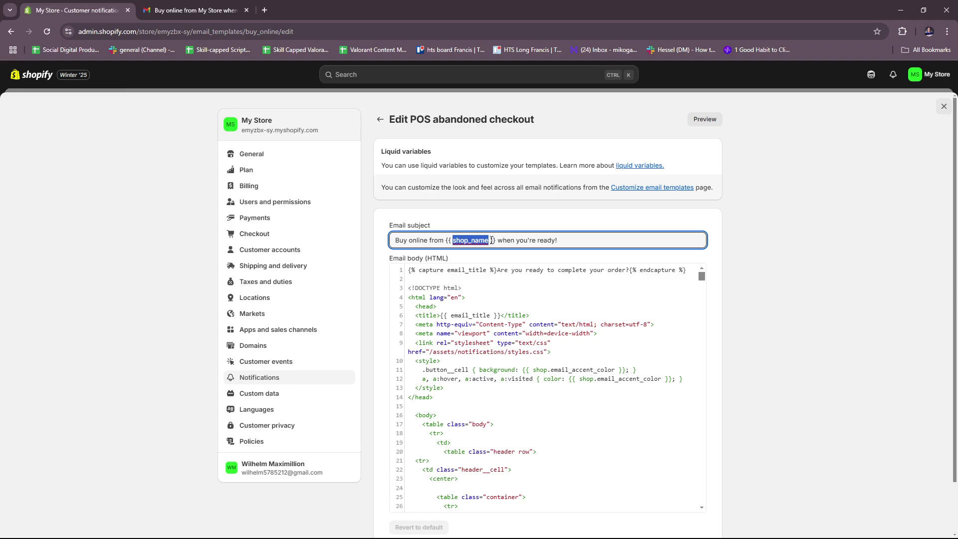
{"action": "type", "text": "Korpo Store"}
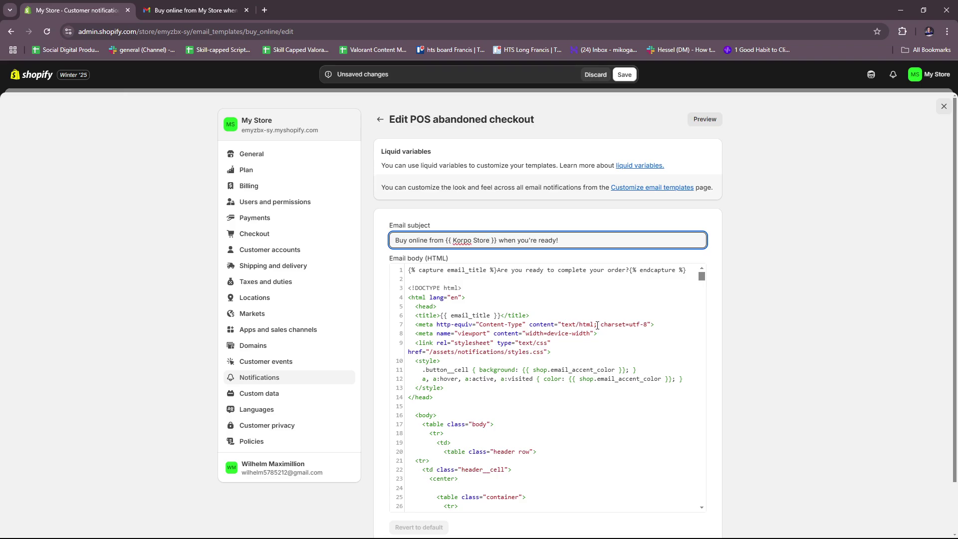
{"action": "scroll", "coordinate": [565, 297], "scroll_direction": "down", "scroll_amount": 2}
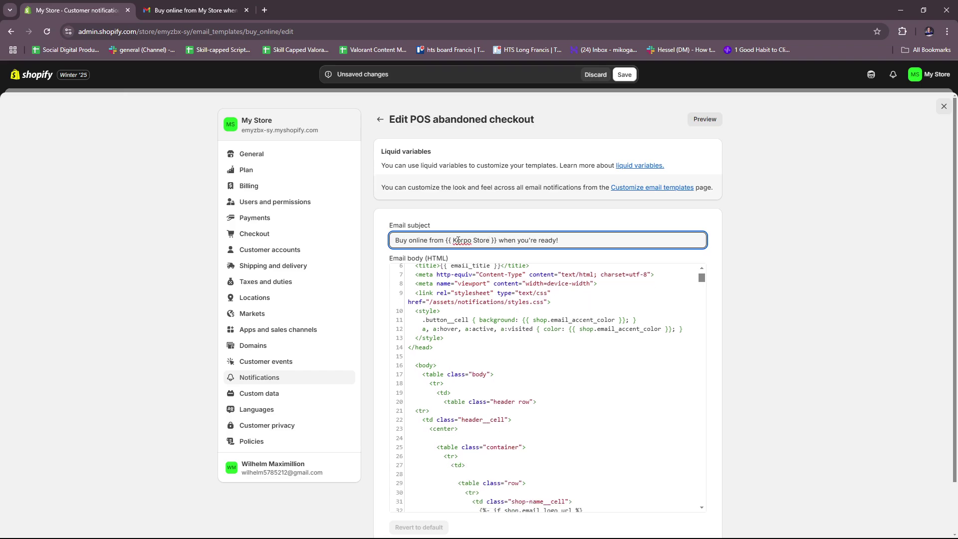
{"action": "scroll", "coordinate": [552, 335], "scroll_direction": "up", "scroll_amount": 2}
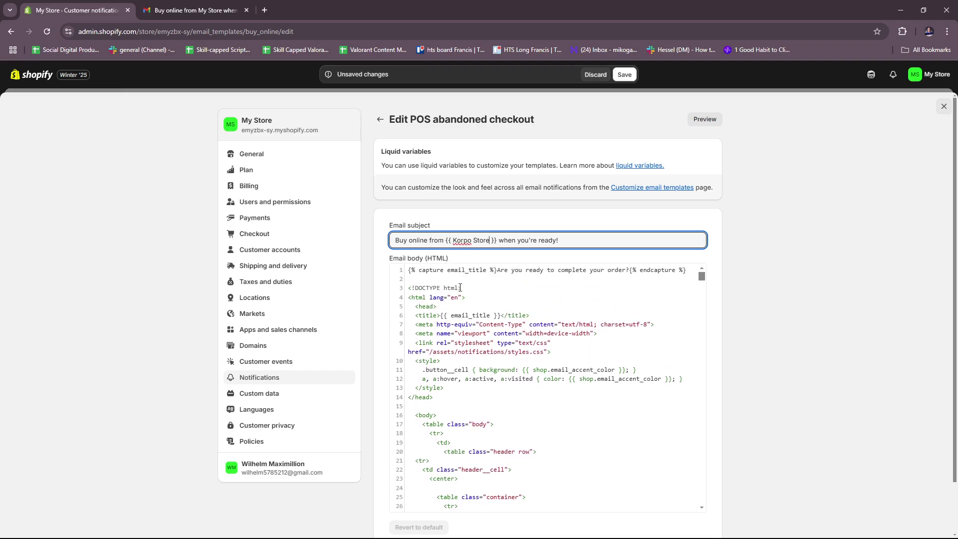
{"action": "left_click", "coordinate": [479, 312]}
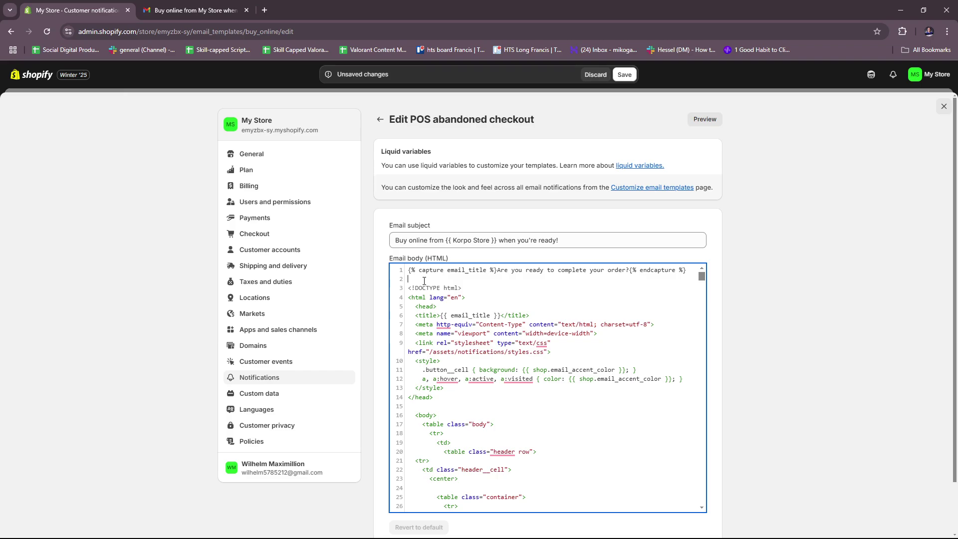
Add a new line near the top of the email body containing ({customer.first_name)
{"action": "key", "text": "Return"}
{"action": "key", "text": "Return"}
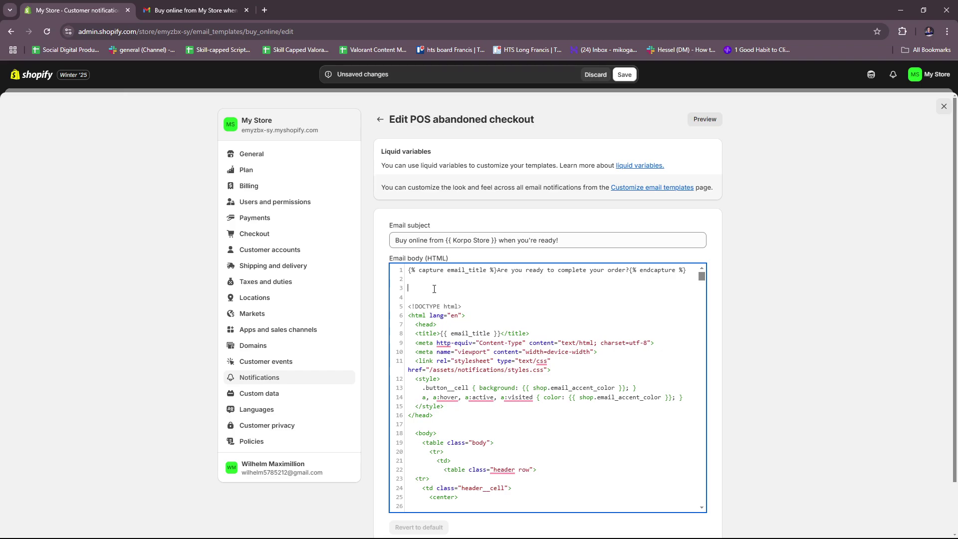
{"action": "type", "text": "({customer.first_name"}
{"action": "left_click", "coordinate": [515, 289]}
Delete the customer first-name line and the leftover blank line from the email body
{"action": "scroll", "coordinate": [424, 292], "scroll_direction": "down", "scroll_amount": 2}
{"action": "scroll", "coordinate": [605, 293], "scroll_direction": "up", "scroll_amount": 2}
{"action": "key", "text": "BackSpace"}
{"action": "key", "text": "BackSpace"}
{"action": "key", "text": "BackSpace"}
{"action": "key", "text": "BackSpace"}
{"action": "key", "text": "BackSpace"}
{"action": "key", "text": "BackSpace"}
{"action": "key", "text": "BackSpace"}
{"action": "key", "text": "BackSpace"}
{"action": "key", "text": "BackSpace"}
{"action": "key", "text": "BackSpace"}
{"action": "key", "text": "BackSpace"}
{"action": "key", "text": "BackSpace"}
{"action": "key", "text": "BackSpace"}
{"action": "key", "text": "BackSpace"}
{"action": "key", "text": "BackSpace"}
{"action": "key", "text": "BackSpace"}
{"action": "key", "text": "BackSpace"}
{"action": "key", "text": "BackSpace"}
{"action": "key", "text": "BackSpace"}
{"action": "key", "text": "BackSpace"}
{"action": "key", "text": "BackSpace"}
{"action": "key", "text": "BackSpace"}
{"action": "key", "text": "BackSpace"}
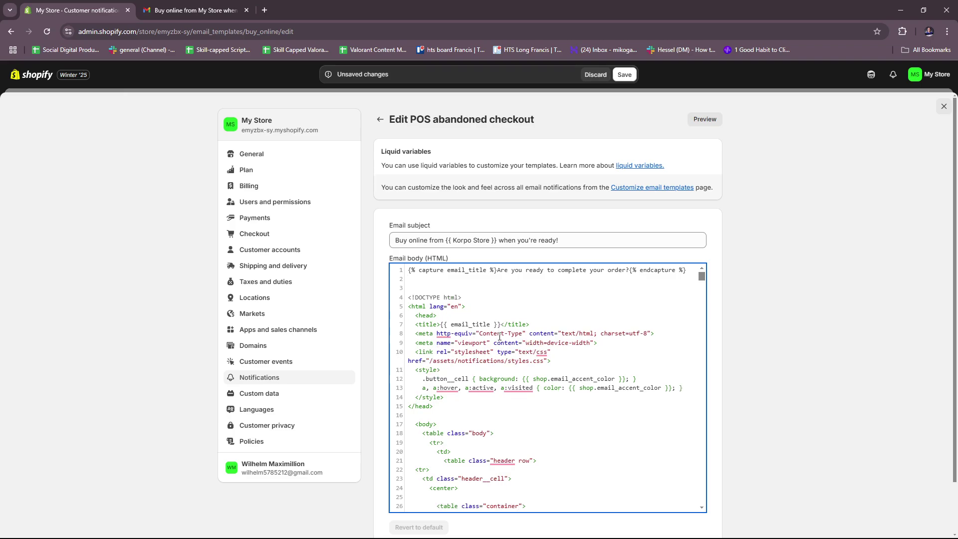
{"action": "key", "text": "BackSpace"}
Open the Help Center's Notifications liquid variables reference
{"action": "scroll", "coordinate": [747, 172], "scroll_direction": "down", "scroll_amount": 1}
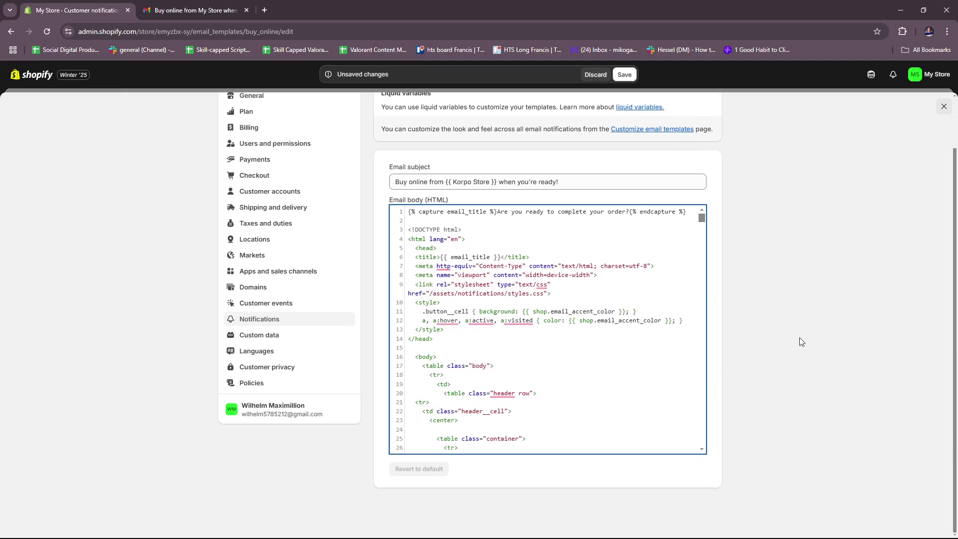
{"action": "scroll", "coordinate": [800, 341], "scroll_direction": "up", "scroll_amount": 1}
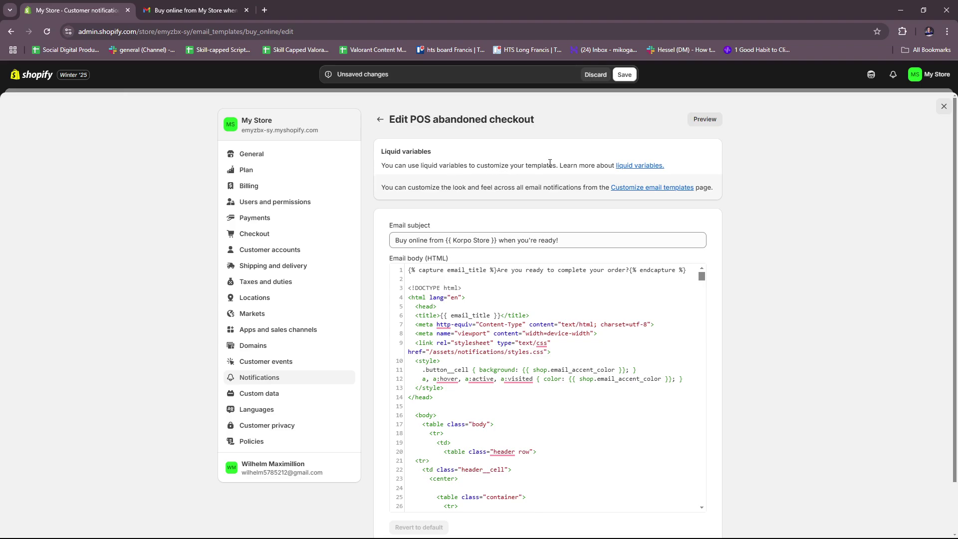
{"action": "left_click", "coordinate": [631, 166]}
Close the Help Center and extra Notifications tabs, returning to the template edit page
{"action": "left_click", "coordinate": [203, 11]}
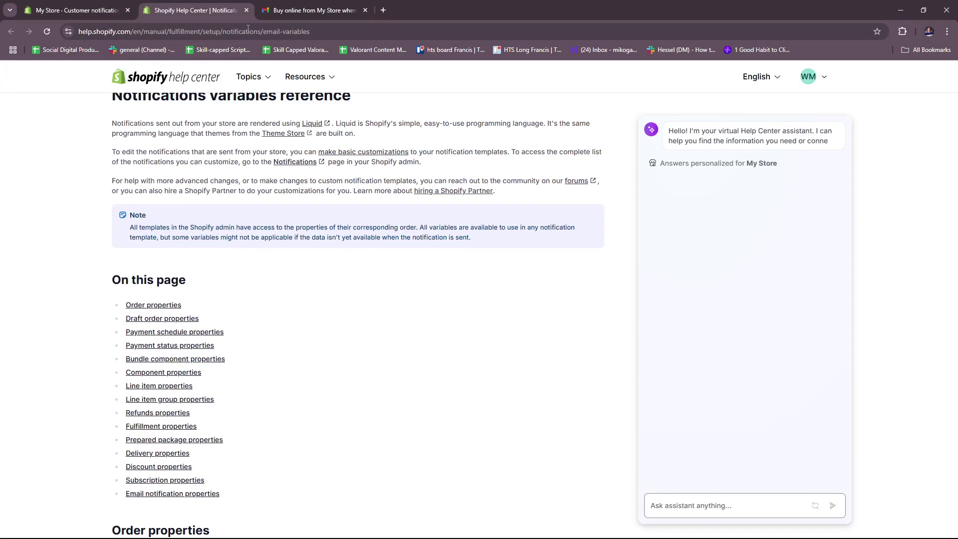
{"action": "left_click", "coordinate": [247, 10]}
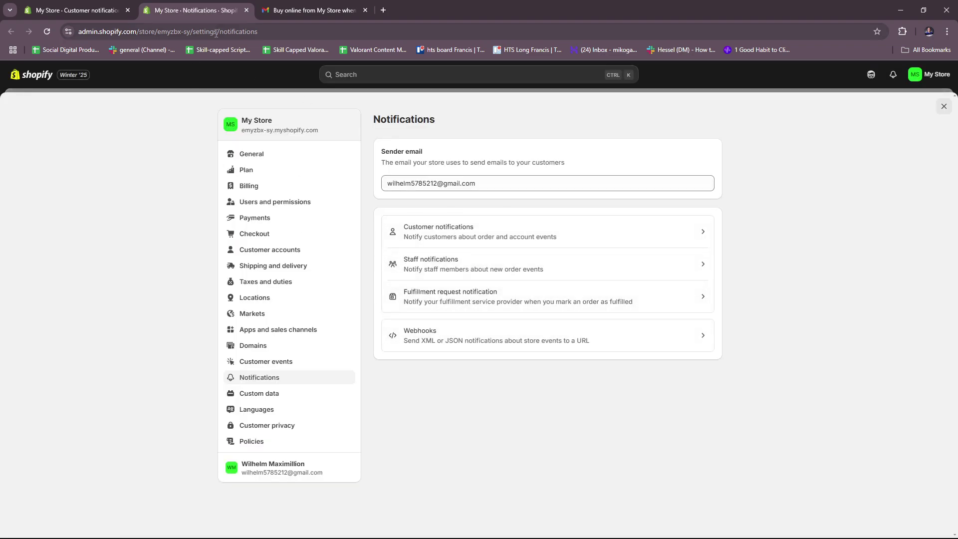
{"action": "left_click", "coordinate": [246, 11]}
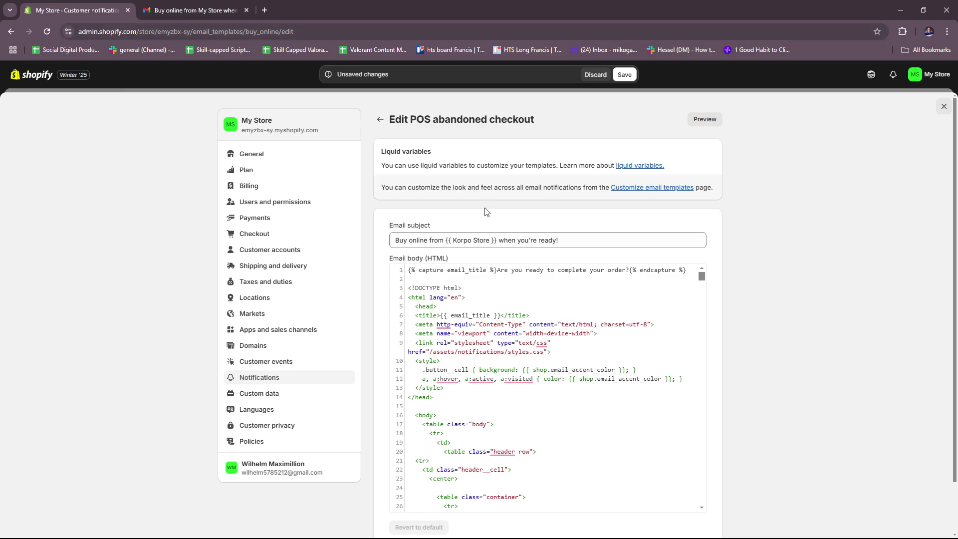
Save the edited template with its Korpo Store subject line
{"action": "left_click", "coordinate": [380, 119]}
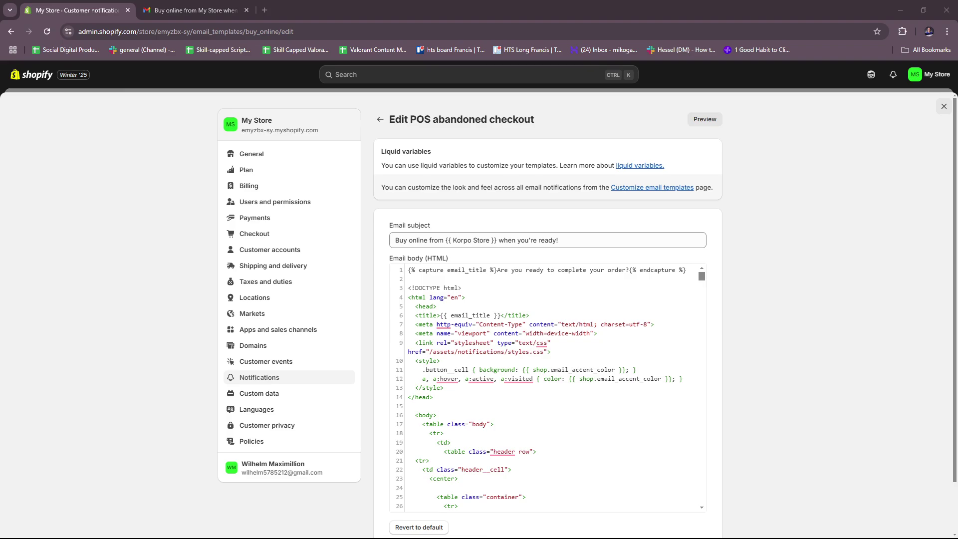
Preview the saved POS abandoned checkout email, then go back to the customer notifications list
{"action": "left_click", "coordinate": [381, 120]}
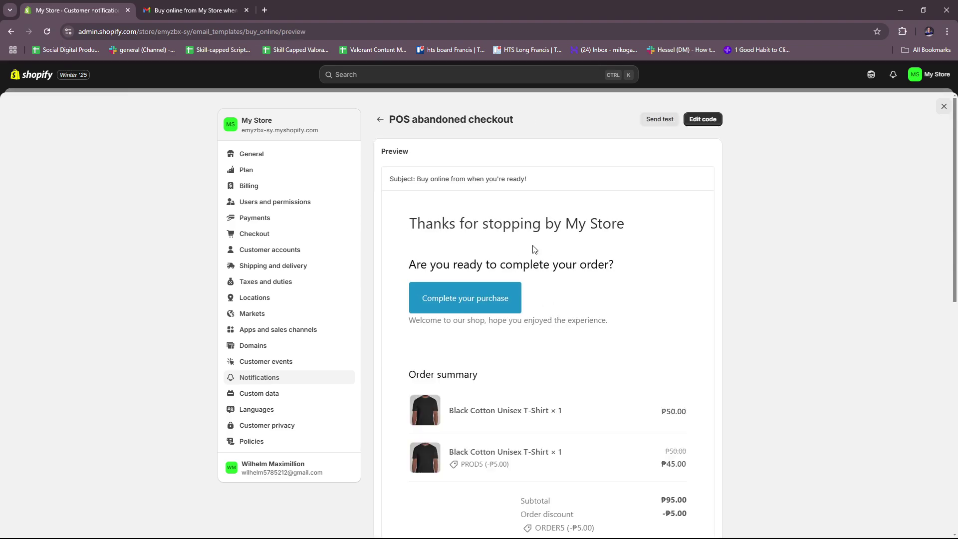
{"action": "scroll", "coordinate": [544, 235], "scroll_direction": "down", "scroll_amount": 1}
{"action": "scroll", "coordinate": [549, 230], "scroll_direction": "up", "scroll_amount": 1}
{"action": "left_click", "coordinate": [380, 119]}
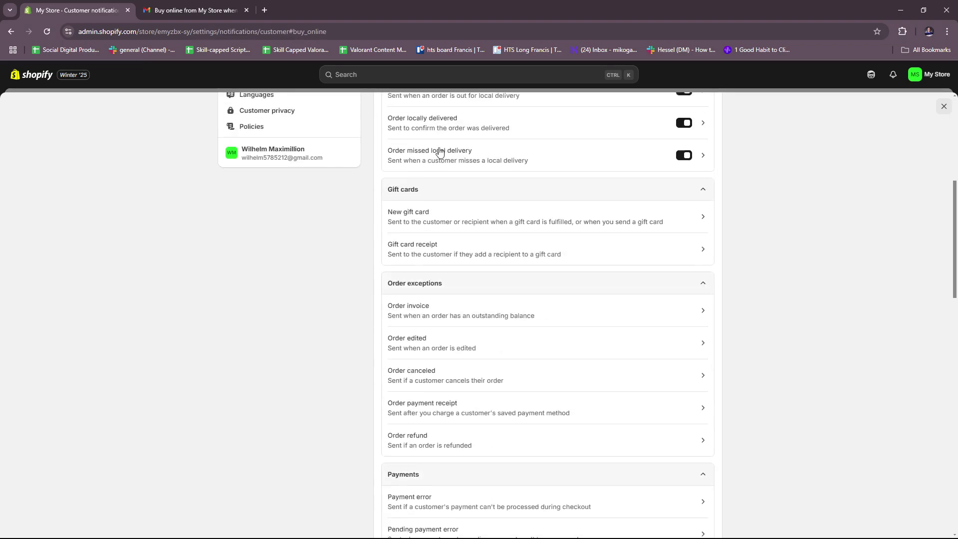
{"action": "scroll", "coordinate": [479, 170], "scroll_direction": "up", "scroll_amount": 7}
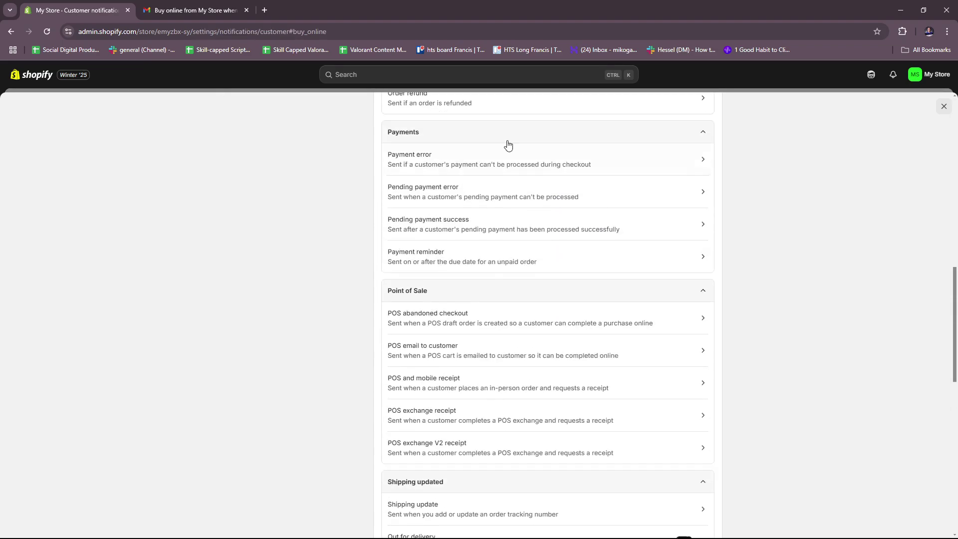
Return to the admin Home page and dismiss the trial reminder and Select a plan banner
{"action": "left_click", "coordinate": [39, 75]}
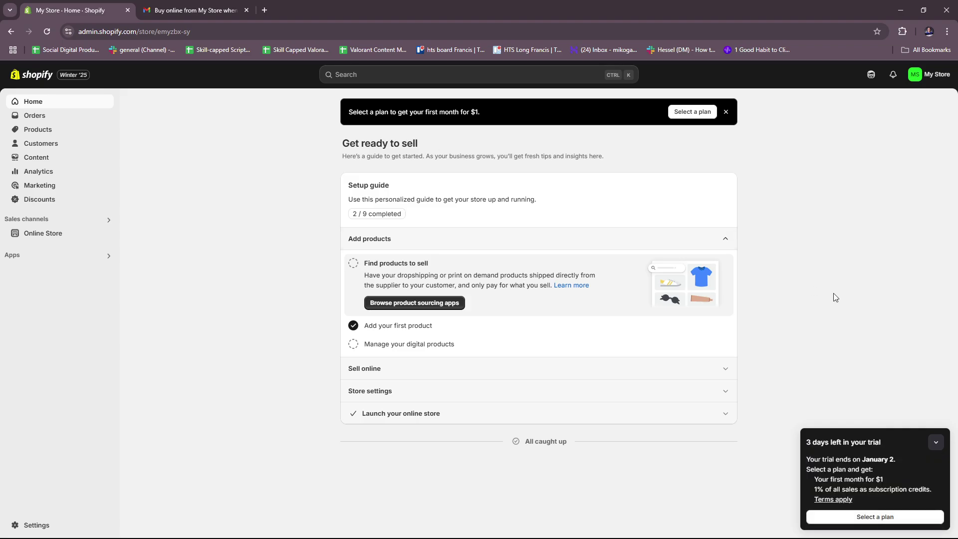
{"action": "left_click", "coordinate": [936, 442]}
{"action": "left_click", "coordinate": [726, 110]}
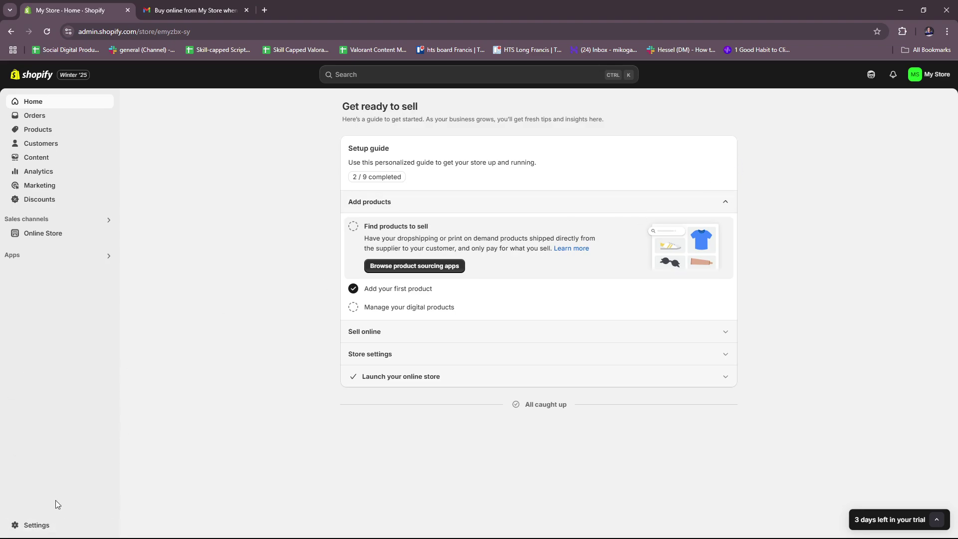
Go to Settings > Checkout and scroll through the contact, customer information and marketing options
{"action": "left_click", "coordinate": [35, 525]}
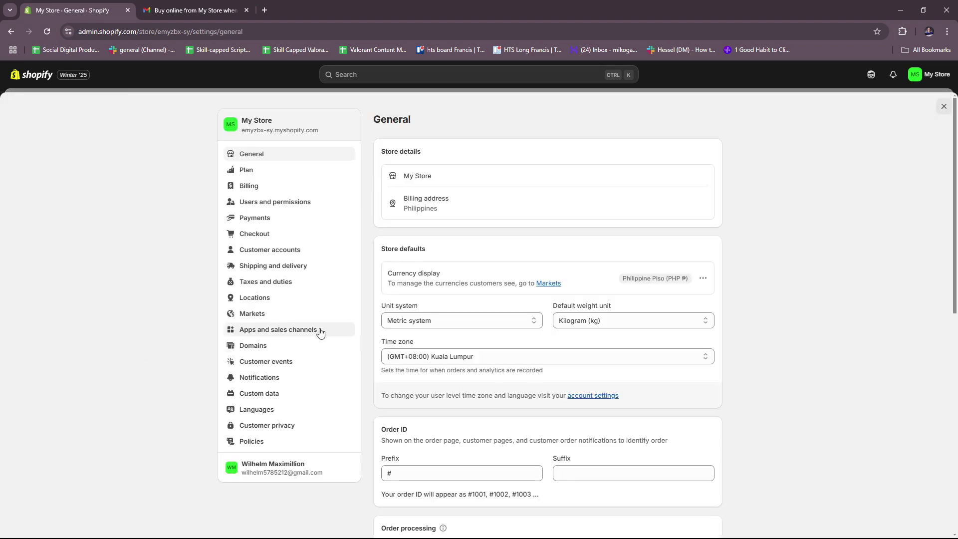
{"action": "left_click", "coordinate": [259, 233]}
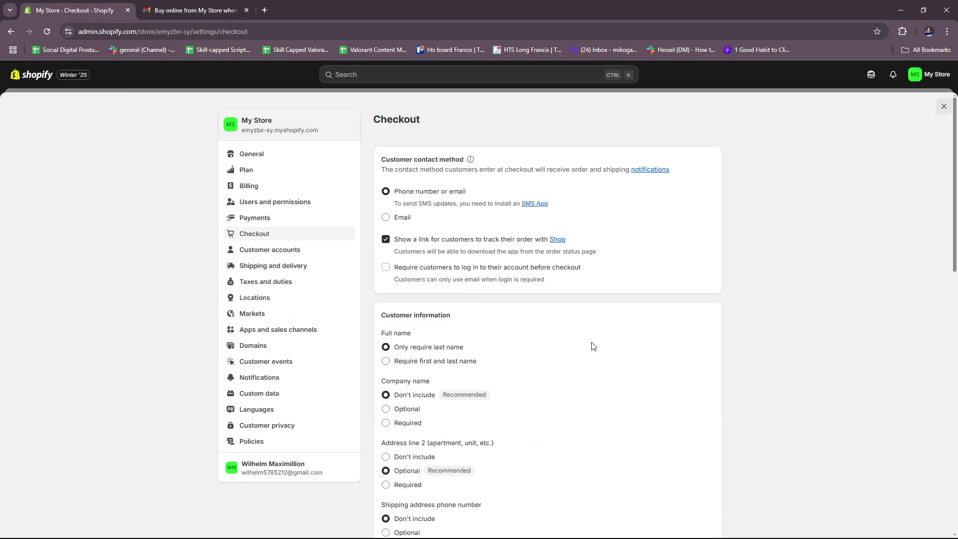
{"action": "scroll", "coordinate": [592, 340], "scroll_direction": "down", "scroll_amount": 4}
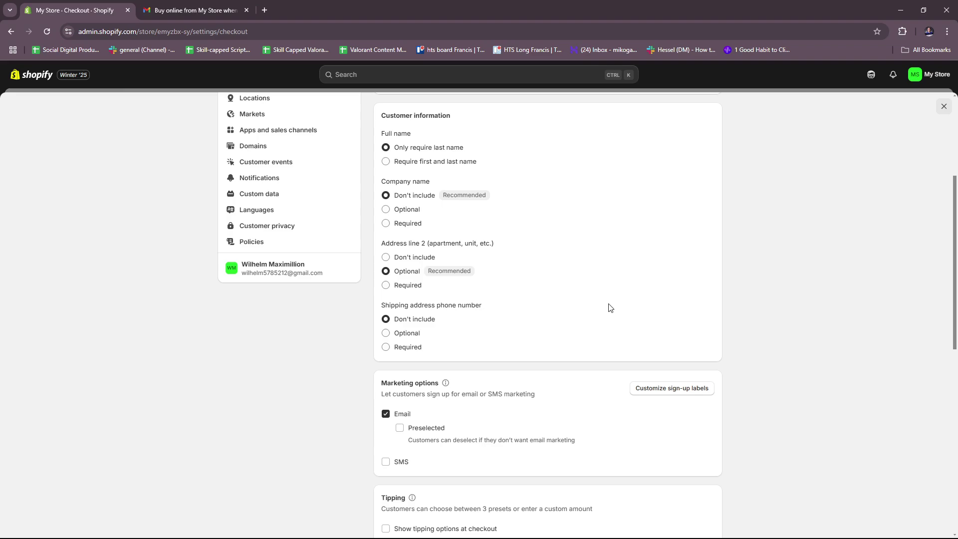
{"action": "scroll", "coordinate": [610, 307], "scroll_direction": "down", "scroll_amount": 2}
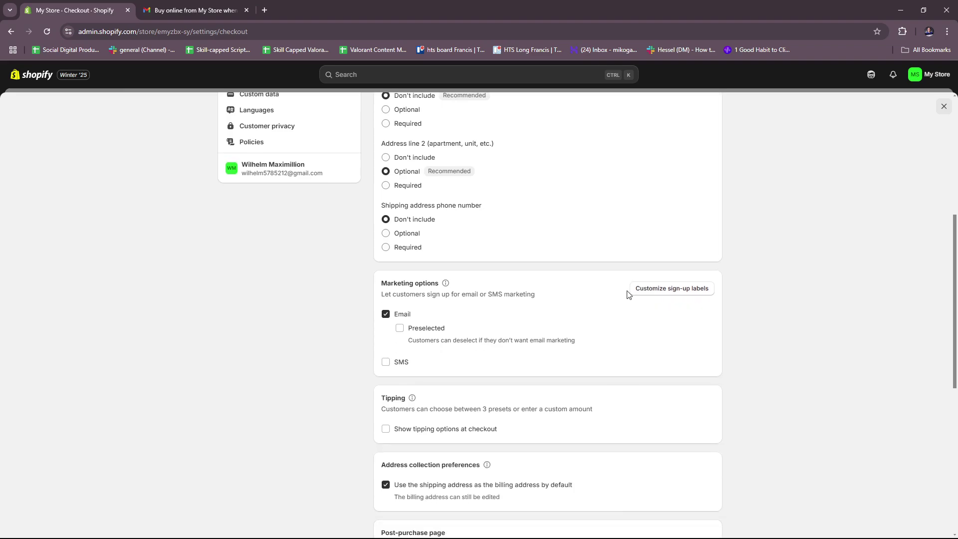
{"action": "scroll", "coordinate": [559, 314], "scroll_direction": "down", "scroll_amount": 7}
{"action": "scroll", "coordinate": [582, 320], "scroll_direction": "up", "scroll_amount": 15}
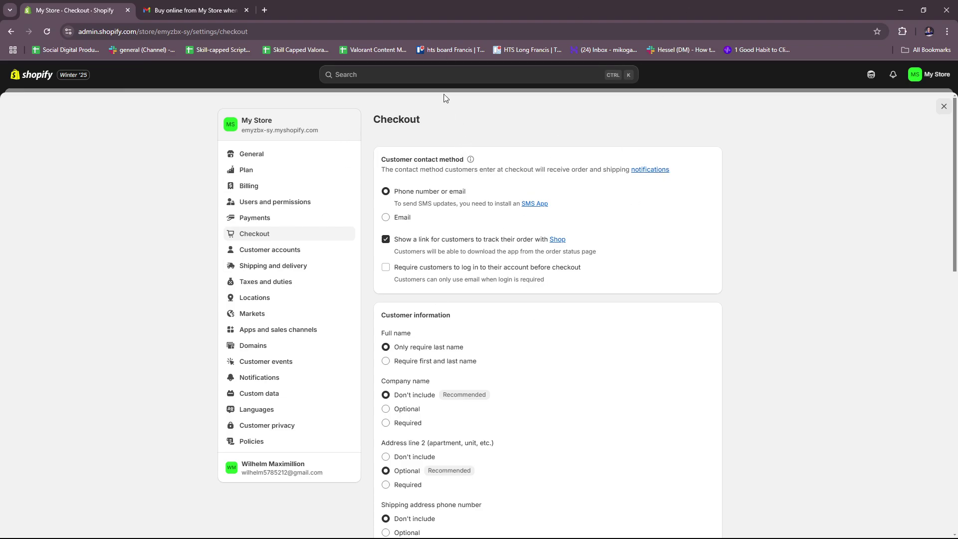
Reach the empty Abandoned checkouts page via the admin search's recent 'Abandoned' query
{"action": "left_click", "coordinate": [442, 76]}
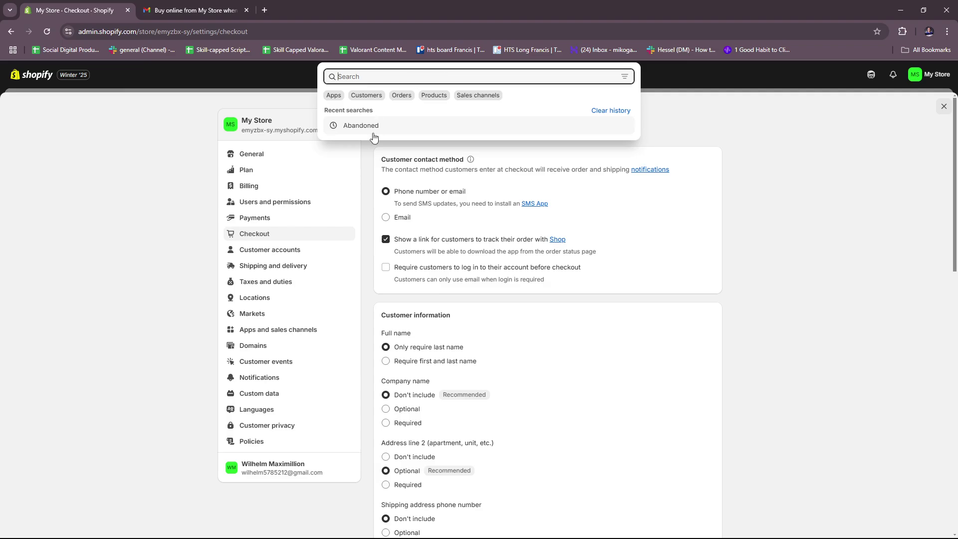
{"action": "left_click", "coordinate": [371, 126]}
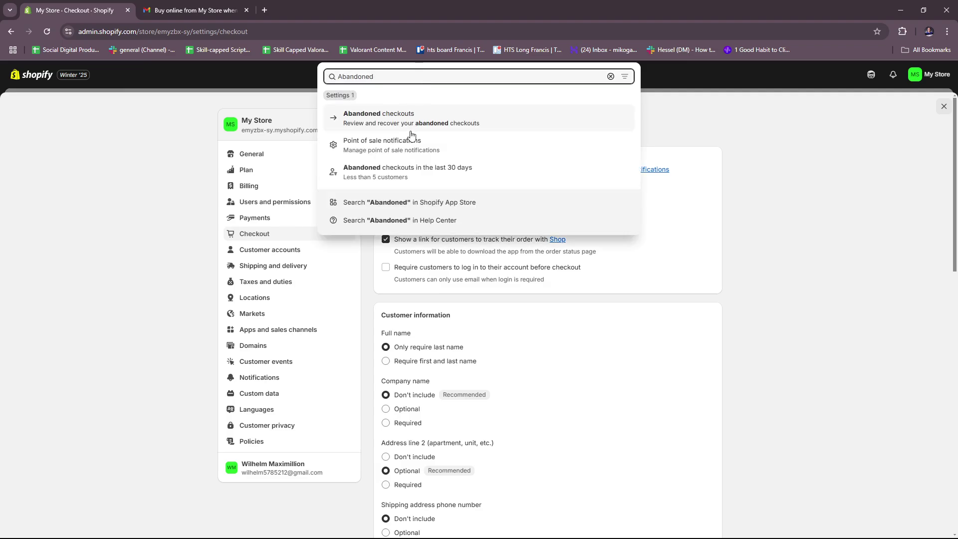
{"action": "left_click", "coordinate": [399, 121]}
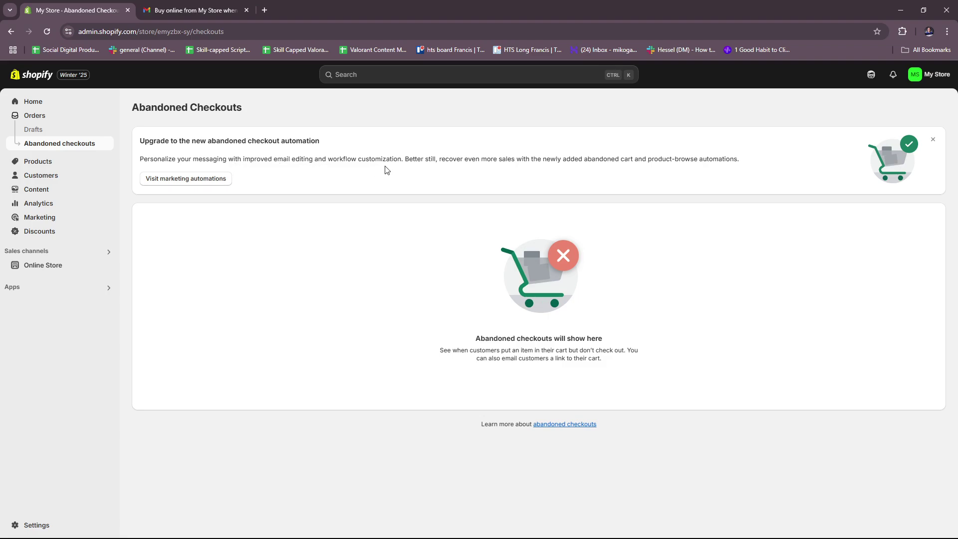
Browse the marketing automation templates down to the Convert abandoned product browse card
{"action": "left_click", "coordinate": [198, 181]}
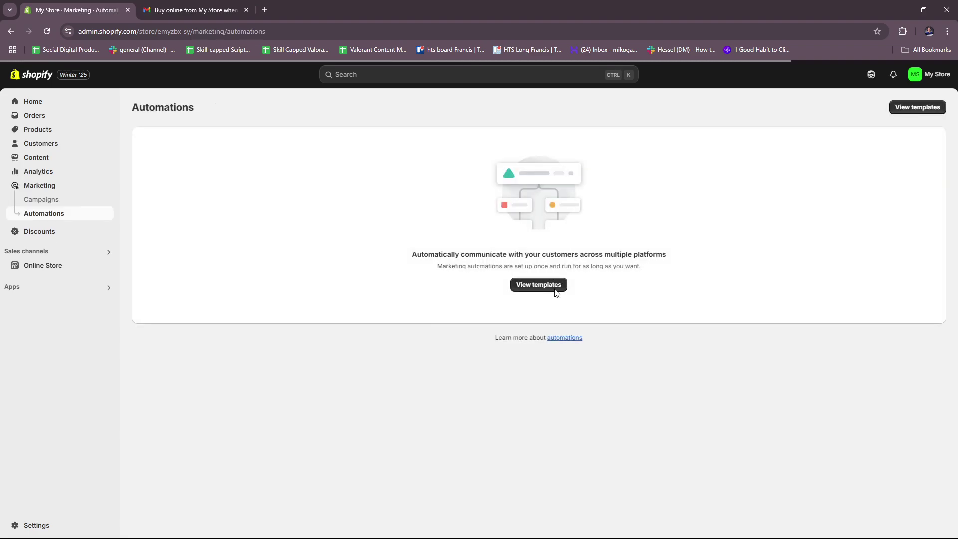
{"action": "left_click", "coordinate": [543, 290]}
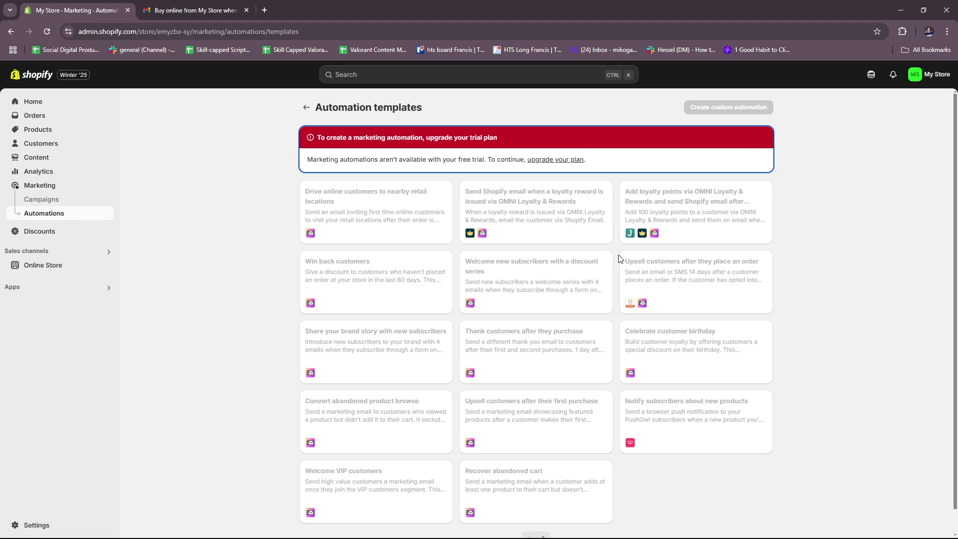
{"action": "scroll", "coordinate": [584, 247], "scroll_direction": "down", "scroll_amount": 1}
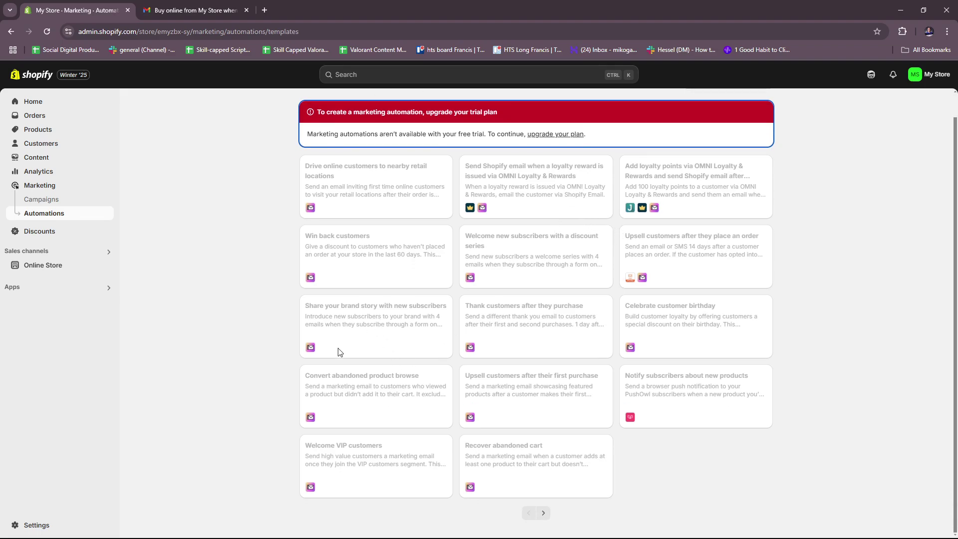
{"action": "left_click_drag", "start_coordinate": [306, 377], "coordinate": [423, 378]}
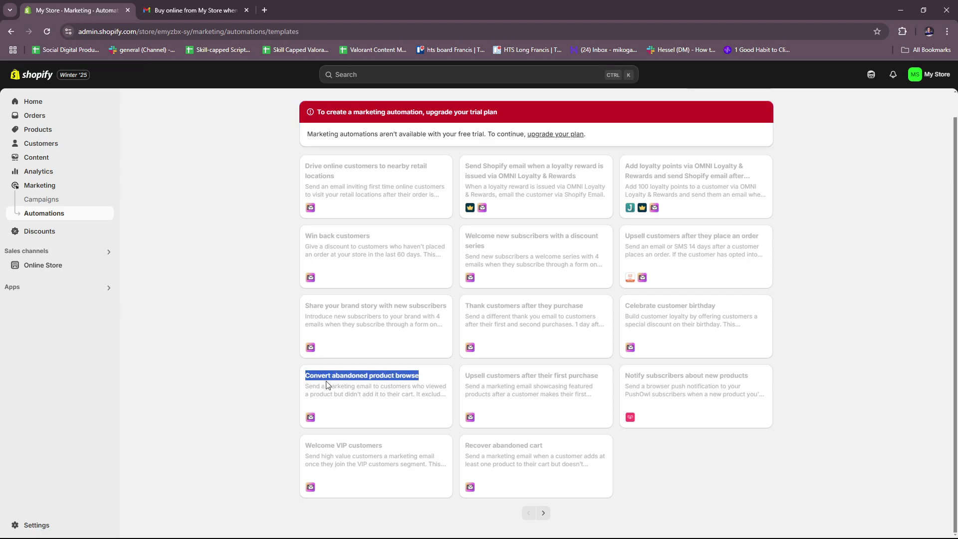
{"action": "left_click", "coordinate": [370, 379]}
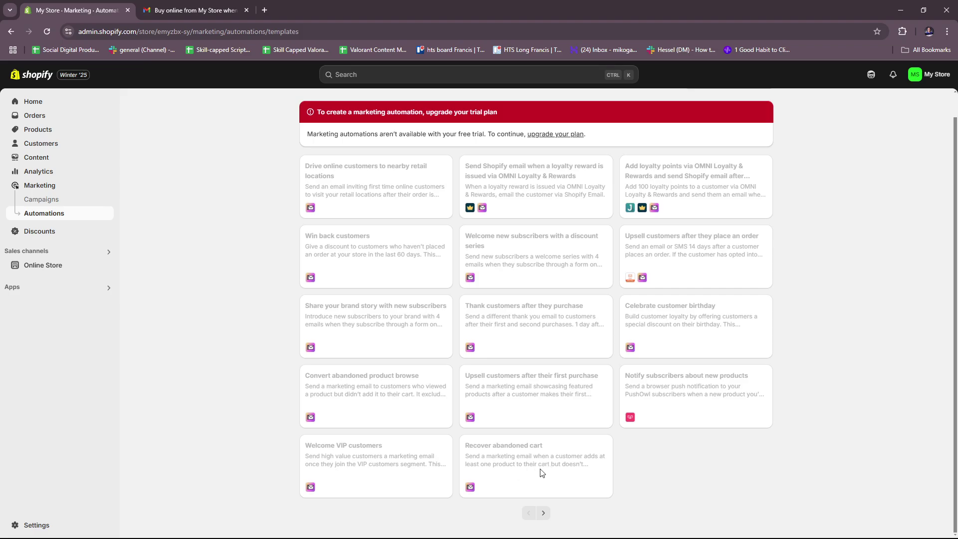
Page to the second set of automation templates and back, then return to the Home page
{"action": "left_click", "coordinate": [543, 513]}
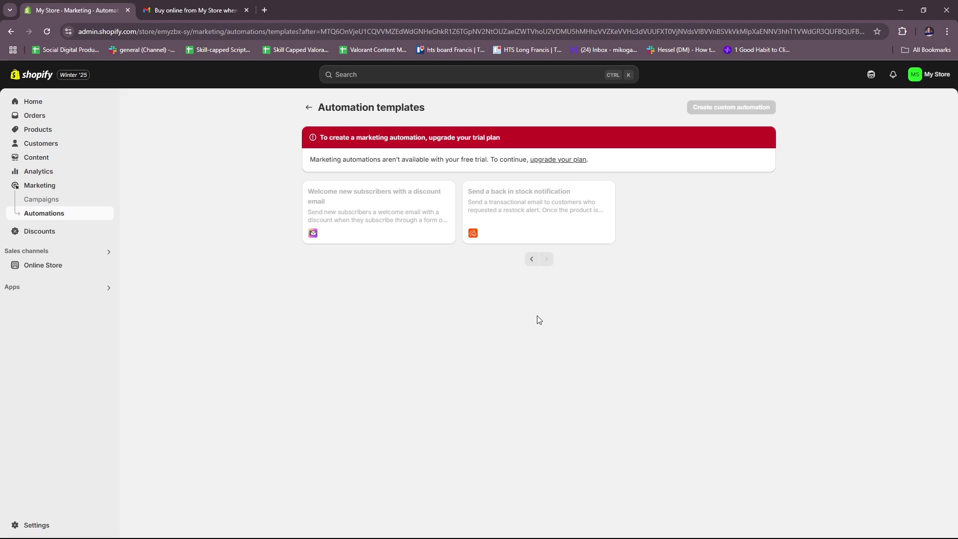
{"action": "left_click", "coordinate": [531, 259]}
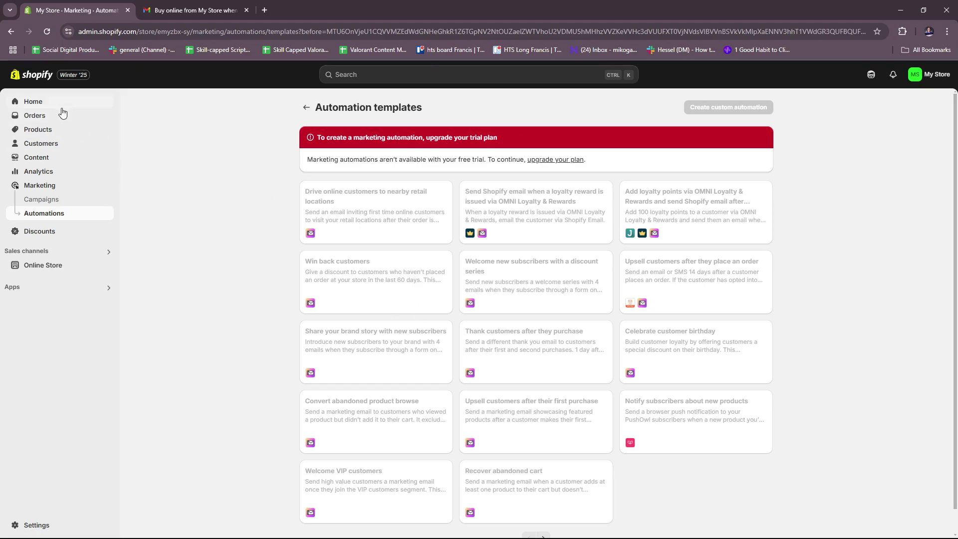
{"action": "left_click", "coordinate": [48, 102]}
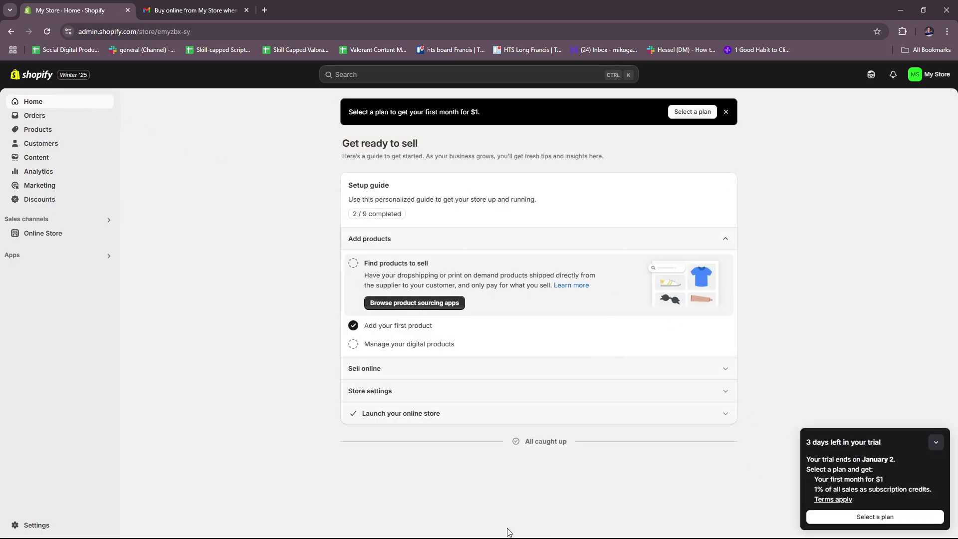